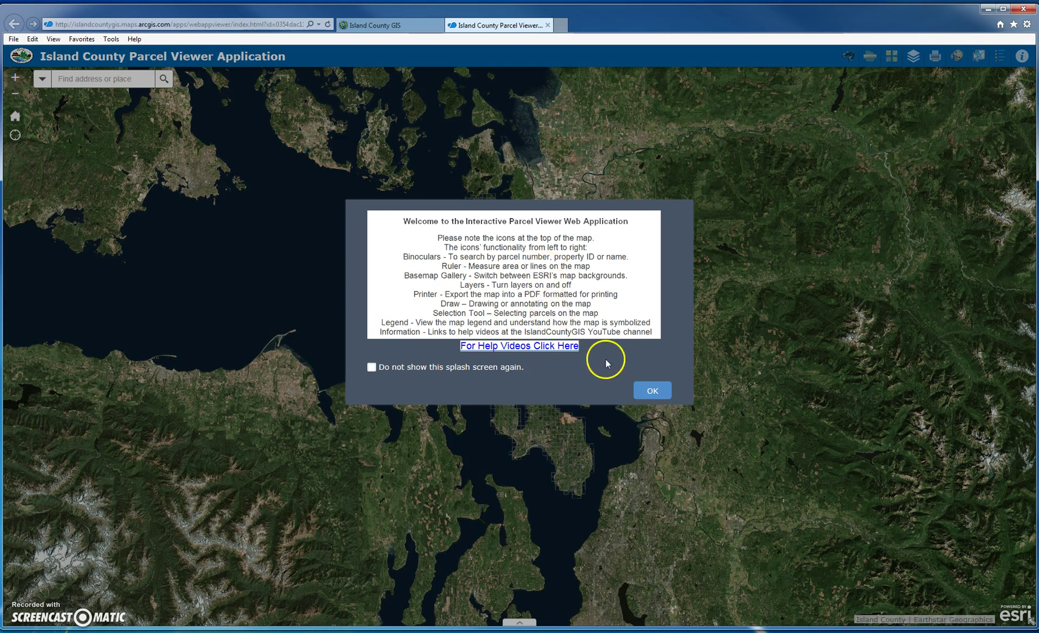
- Dismiss the welcome splash screen to reveal the county parcel map
left_click(646, 390)
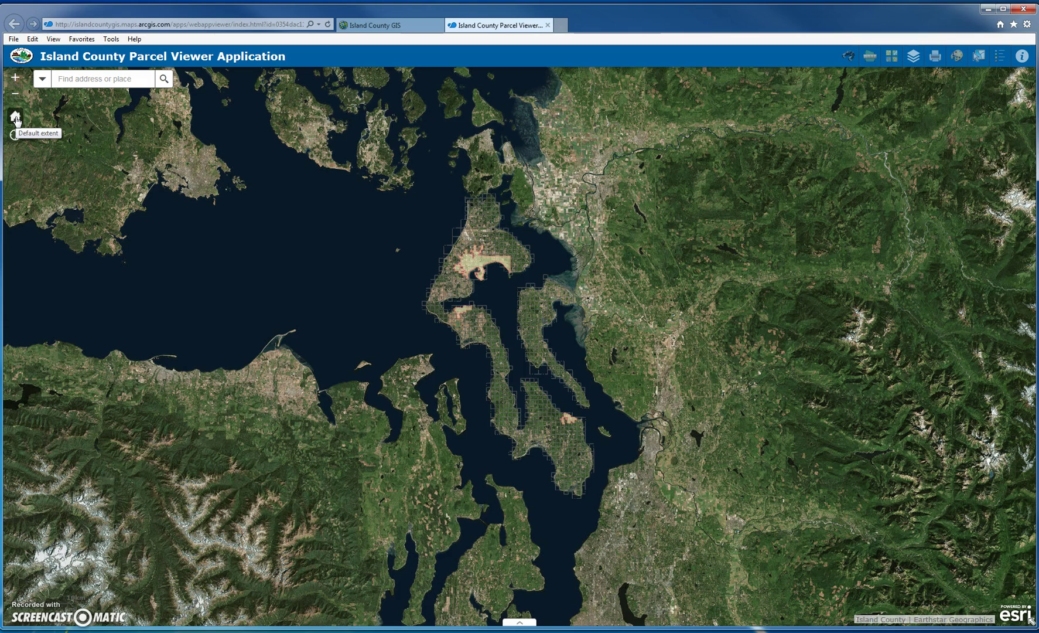
left_click(15, 136)
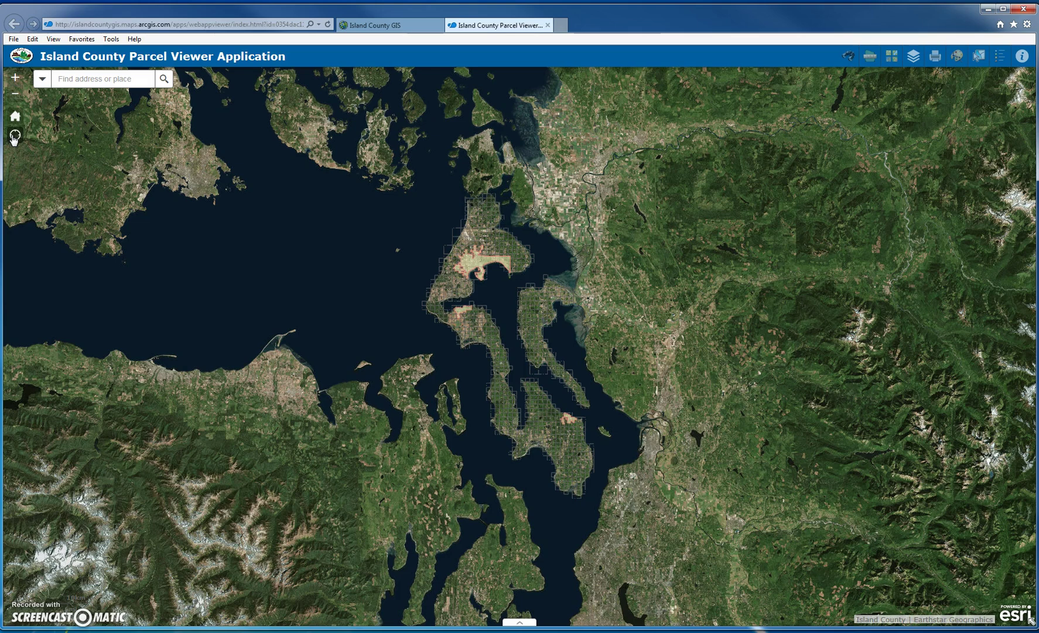
left_click(15, 138)
left_click(97, 77)
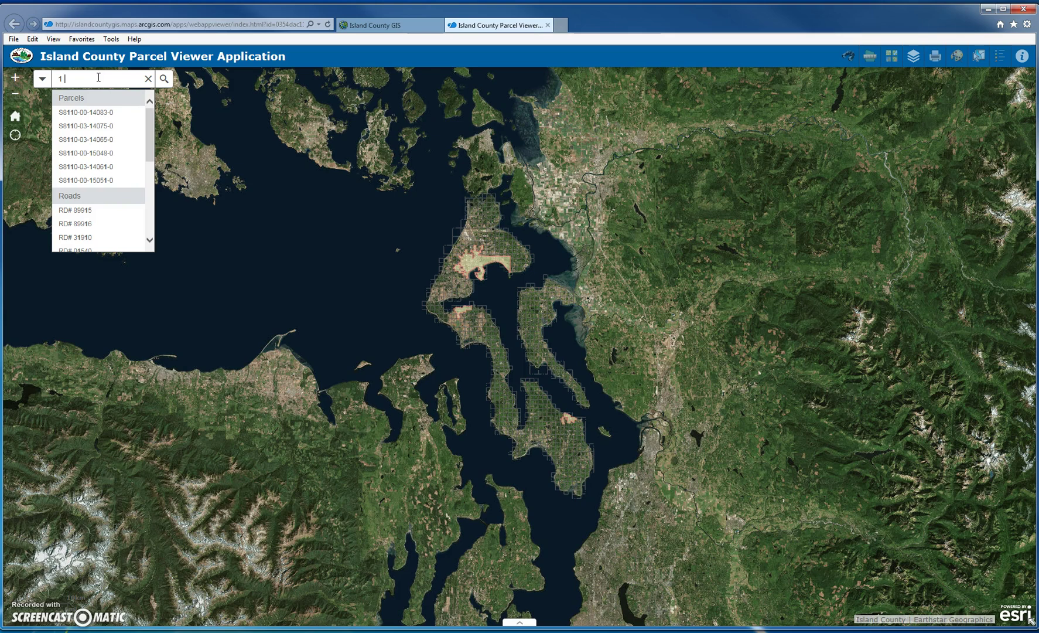
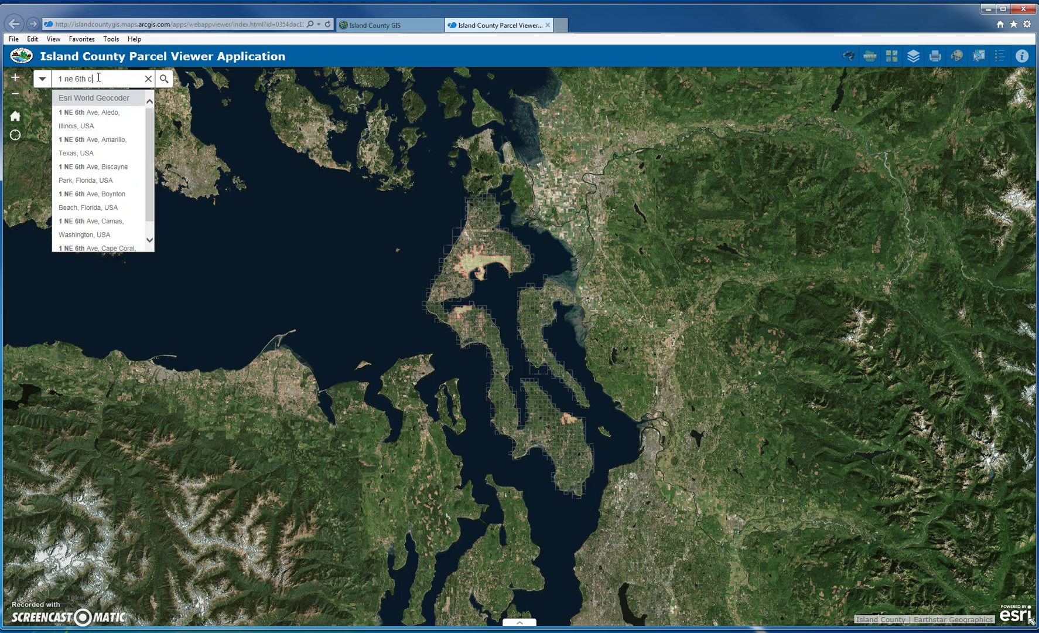
key("Return")
left_click(163, 78)
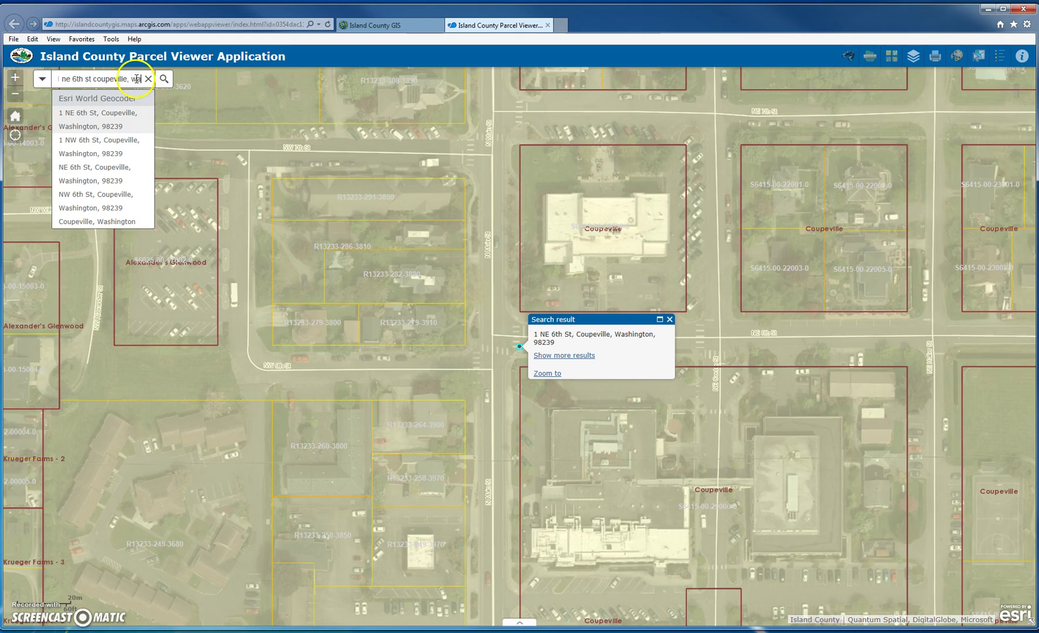
double_click(131, 78)
key("ctrl+a")
key("BackSpace")
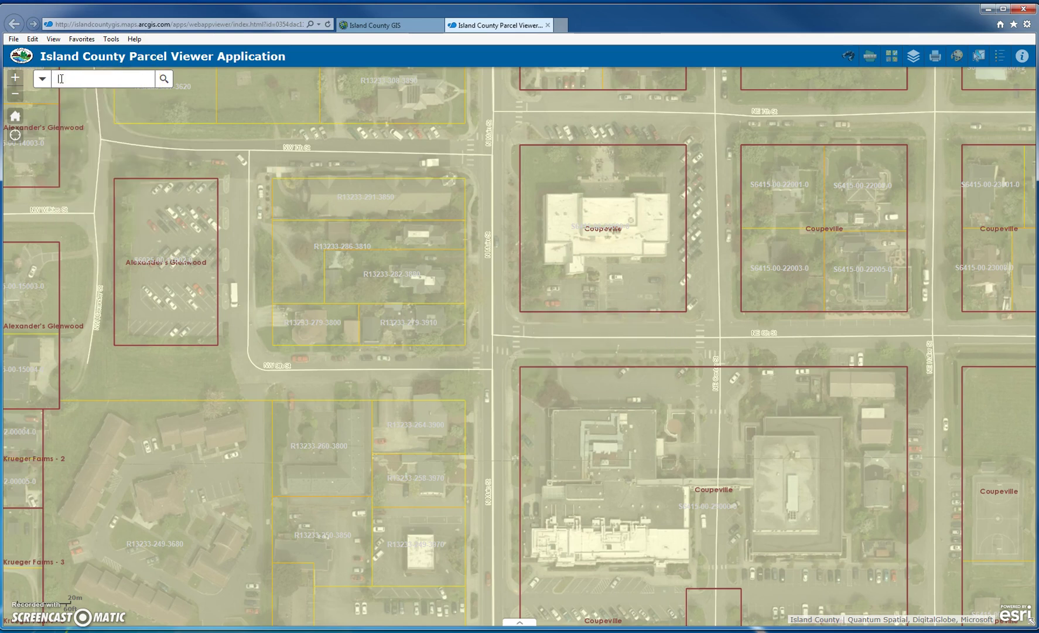
type("R1")
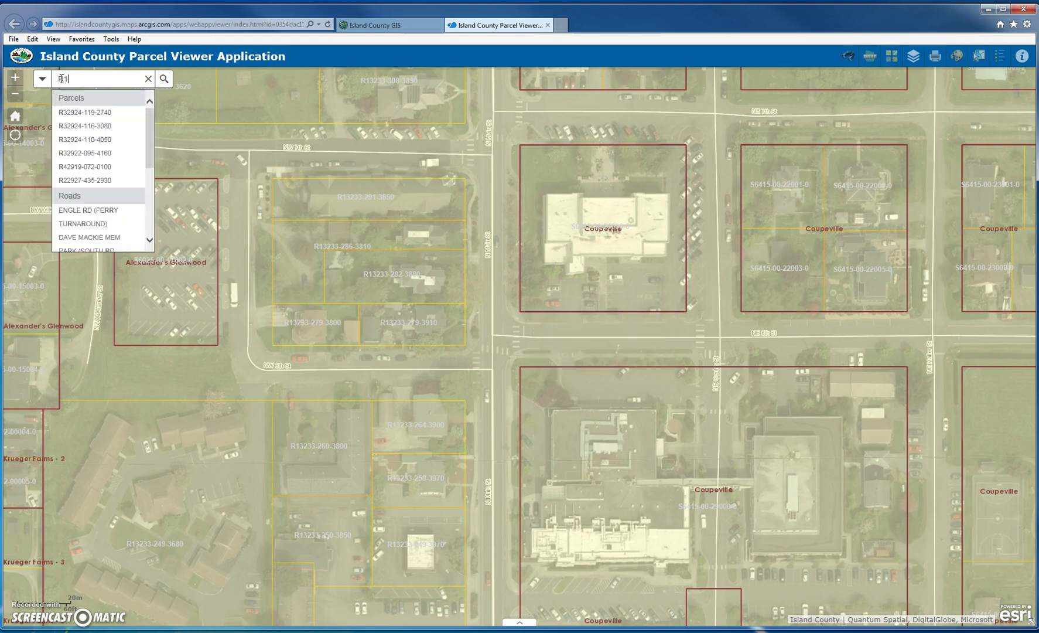
type("3233")
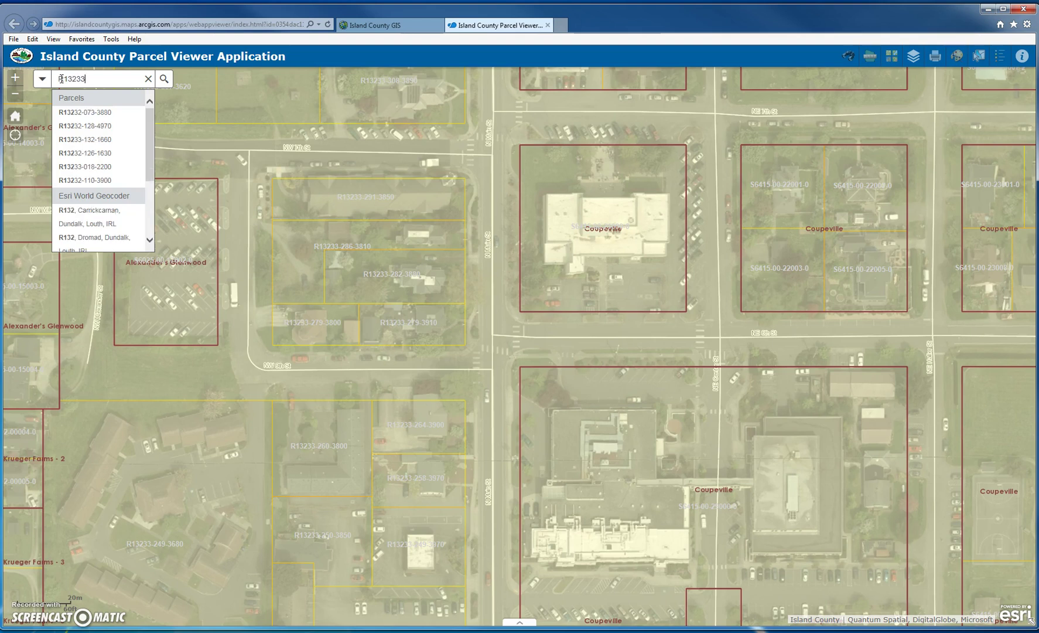
type("-279")
left_click(89, 111)
left_click(240, 192)
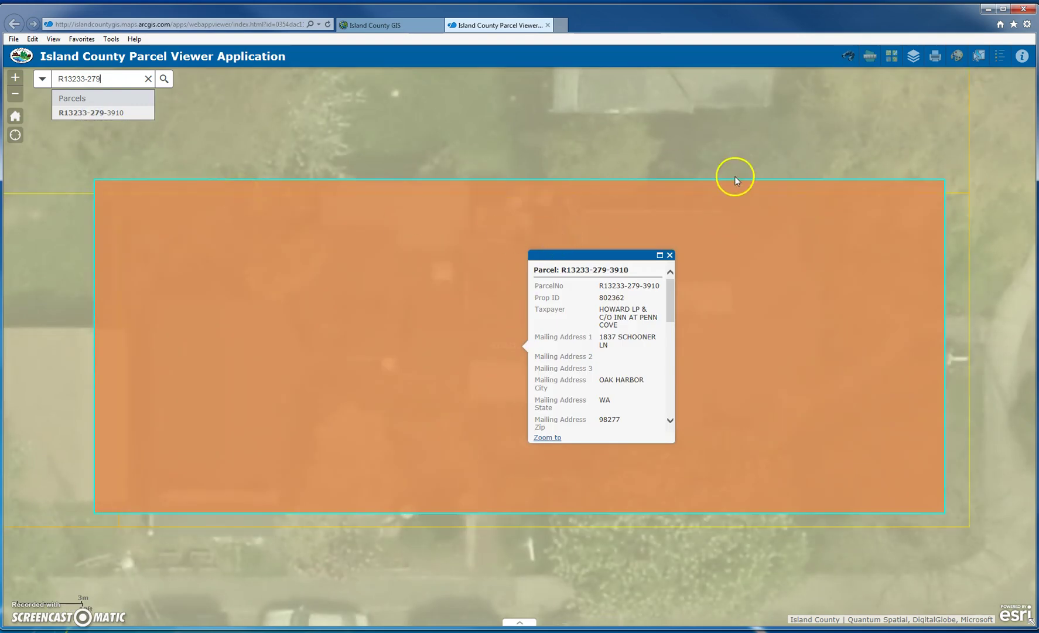
left_click(846, 58)
left_click(903, 136)
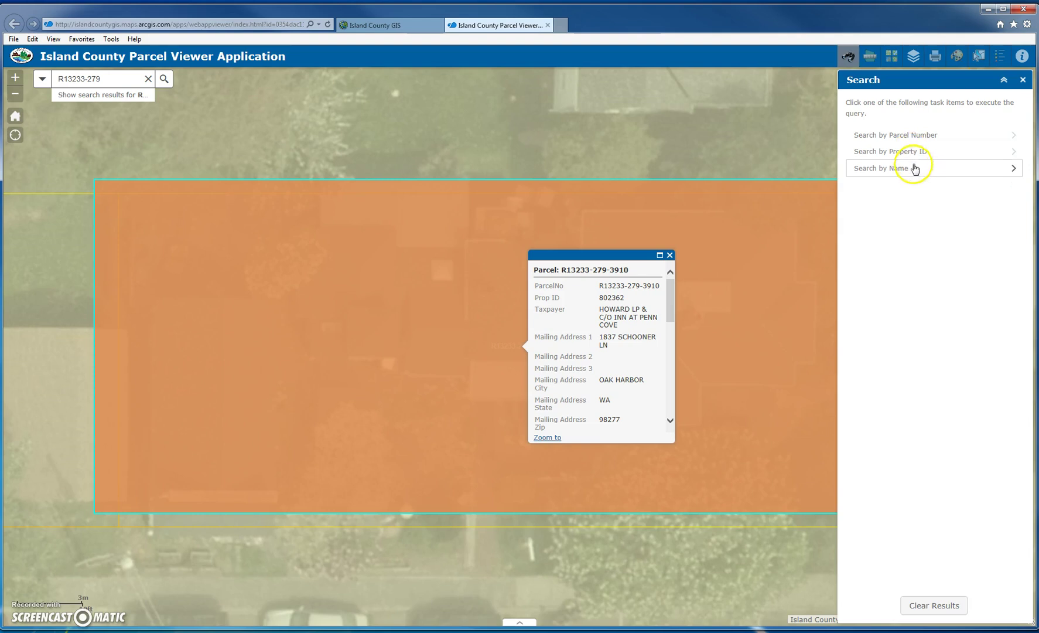
left_click(914, 135)
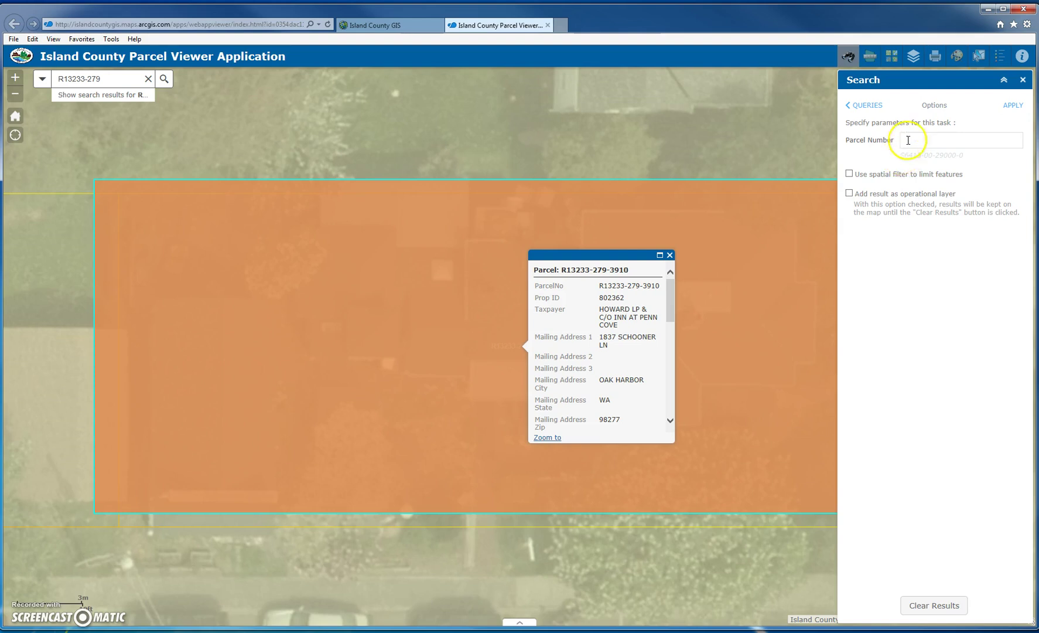
left_click(913, 136)
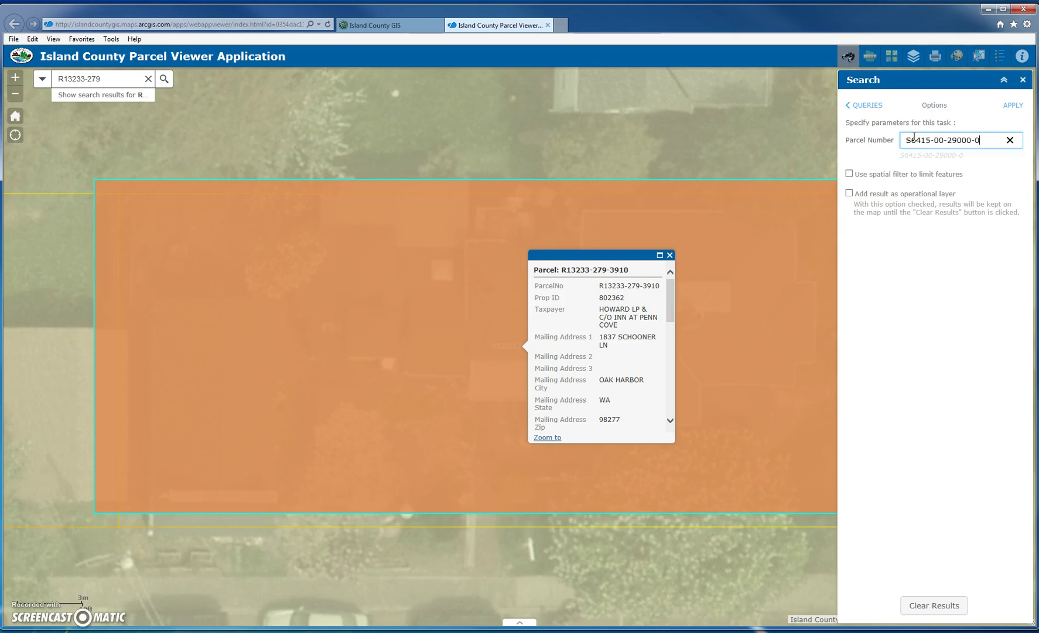
left_click(1011, 105)
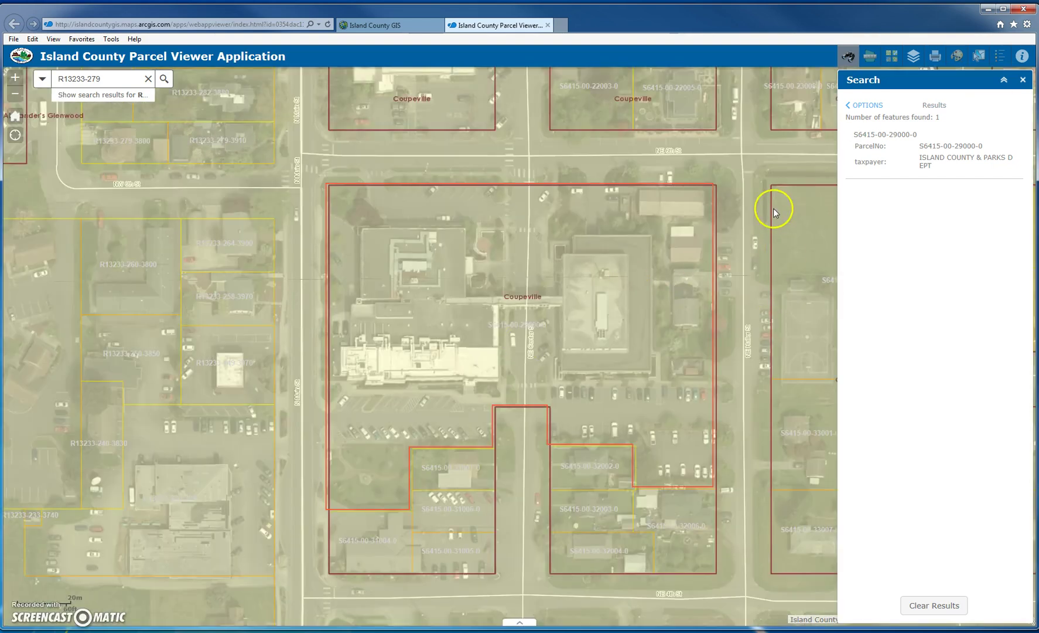
left_click(869, 108)
- Run a Taxpayer query for 'Island County', which returns 313 parcels
left_click(863, 102)
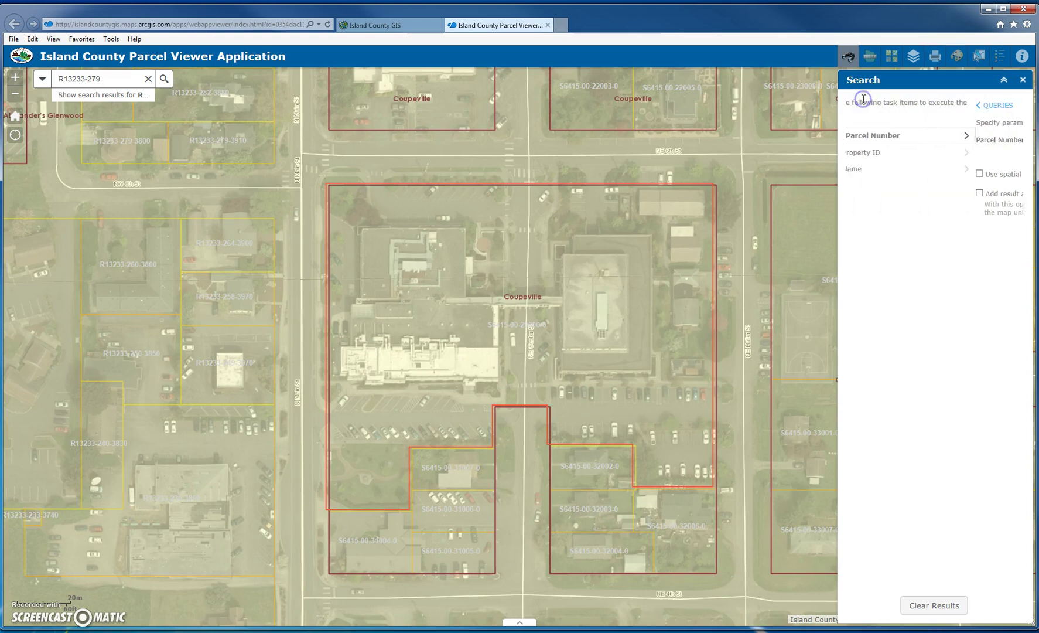
left_click(889, 153)
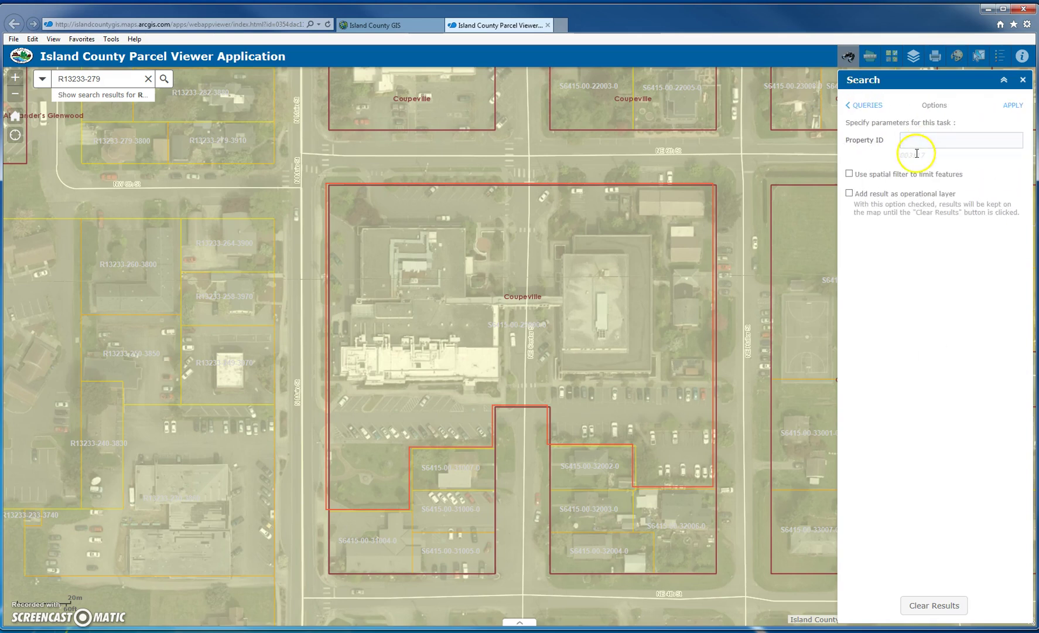
left_click(880, 106)
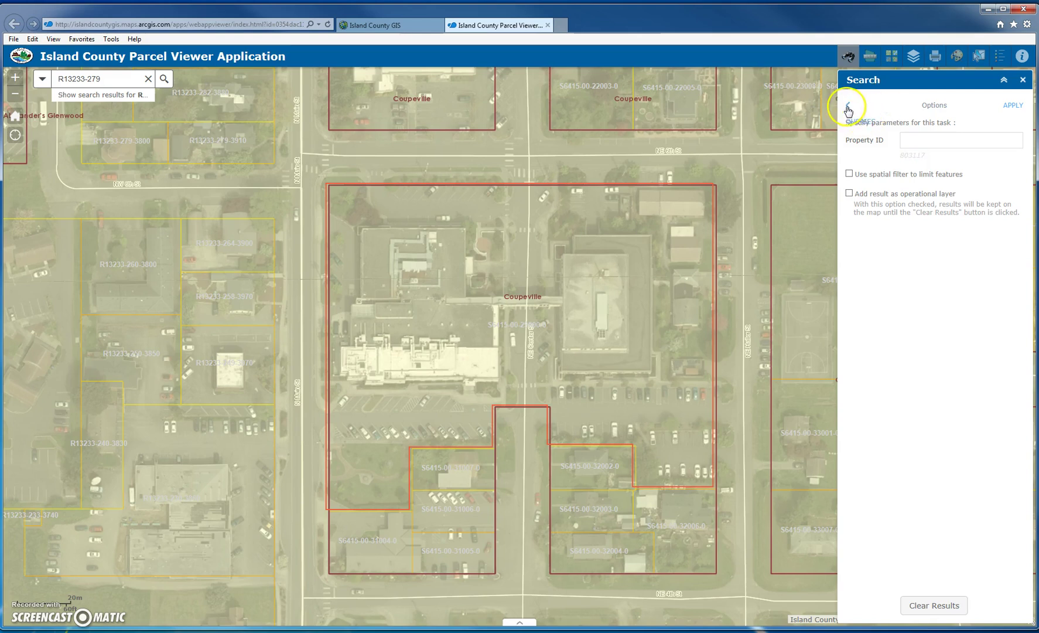
left_click(895, 170)
left_click(905, 146)
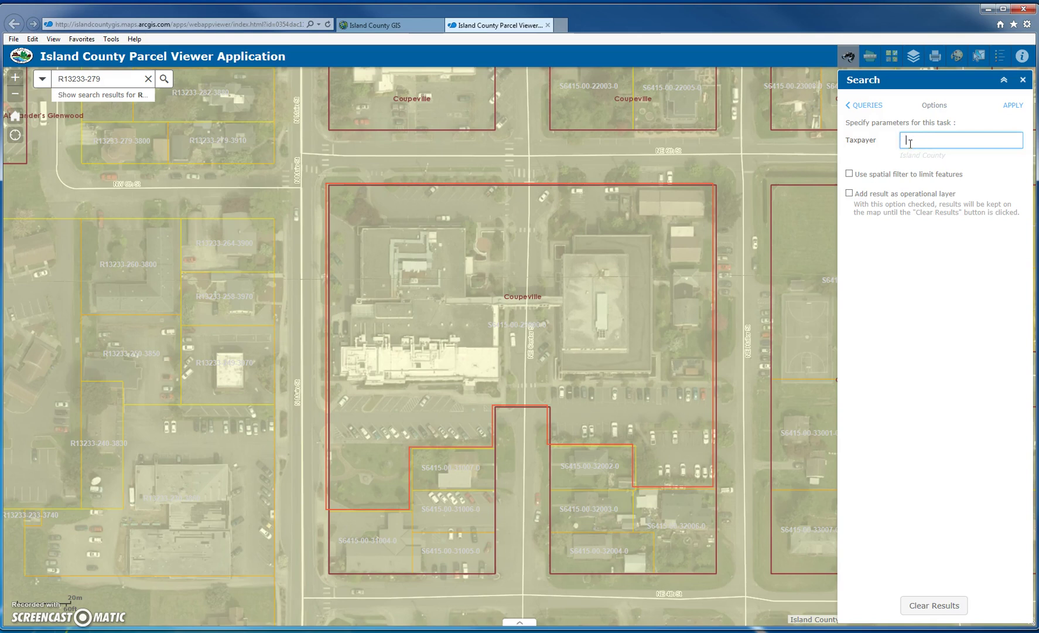
left_click(919, 144)
left_click(1014, 105)
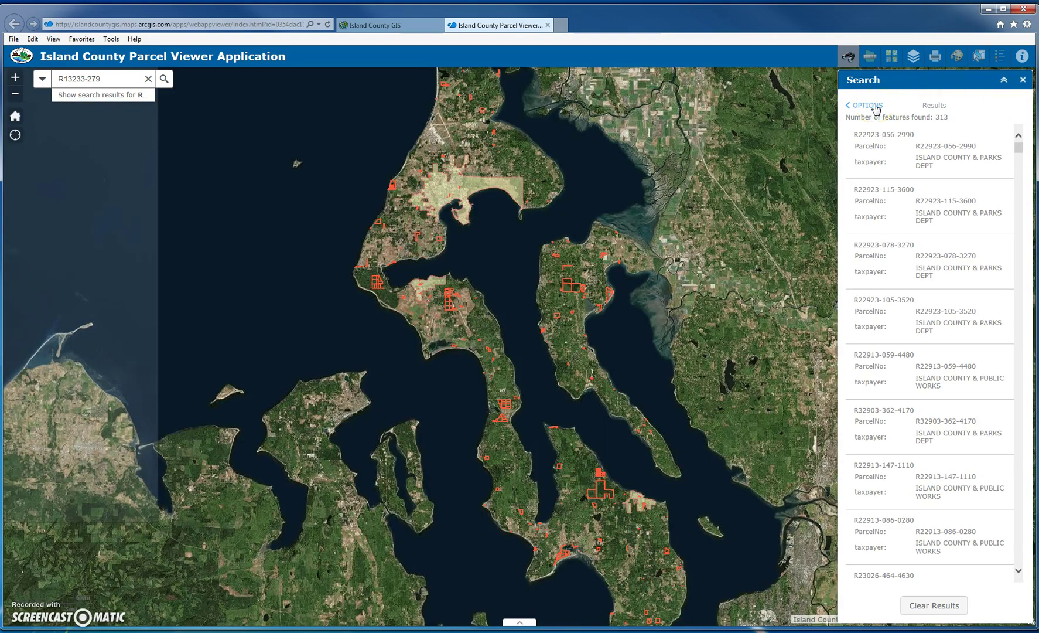
- Limit the Island County taxpayer query to the zoomed map area, giving 2 parcels, then clear results
double_click(610, 331)
double_click(598, 317)
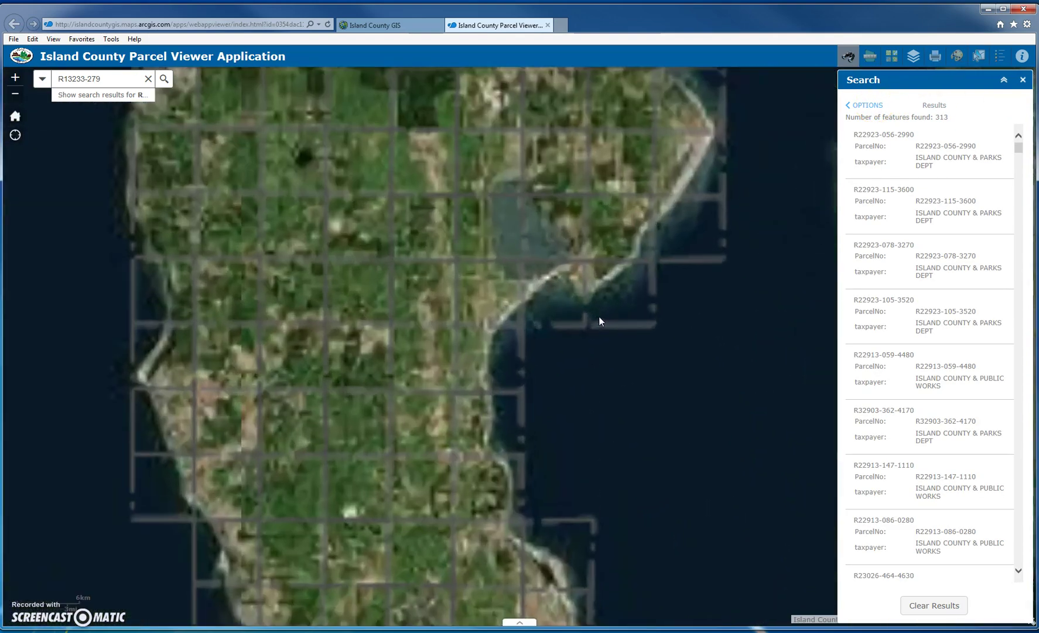
double_click(493, 309)
double_click(364, 271)
double_click(279, 299)
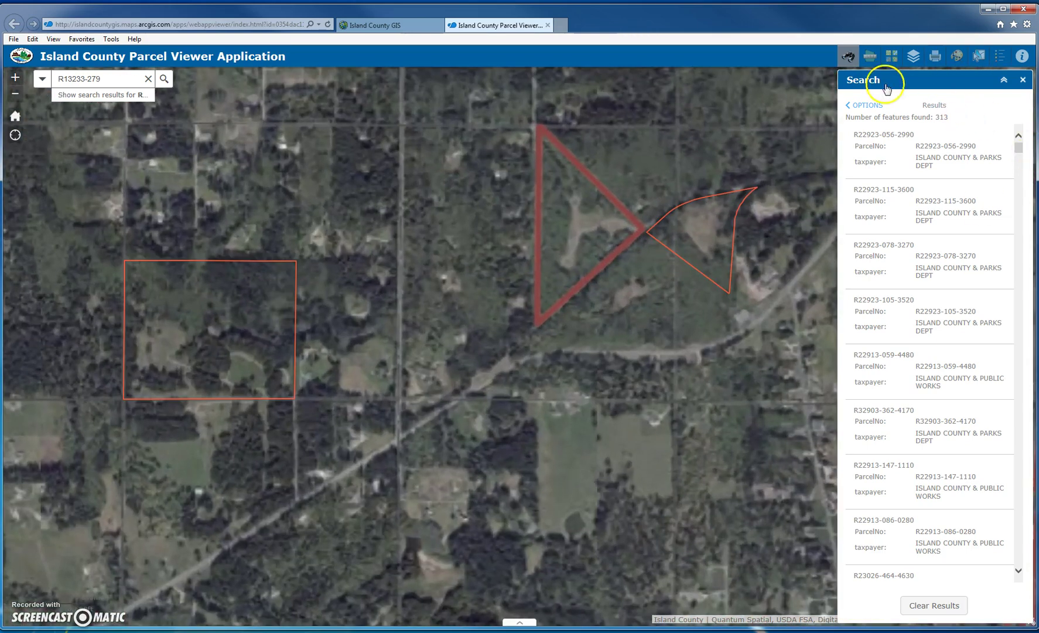
left_click(865, 105)
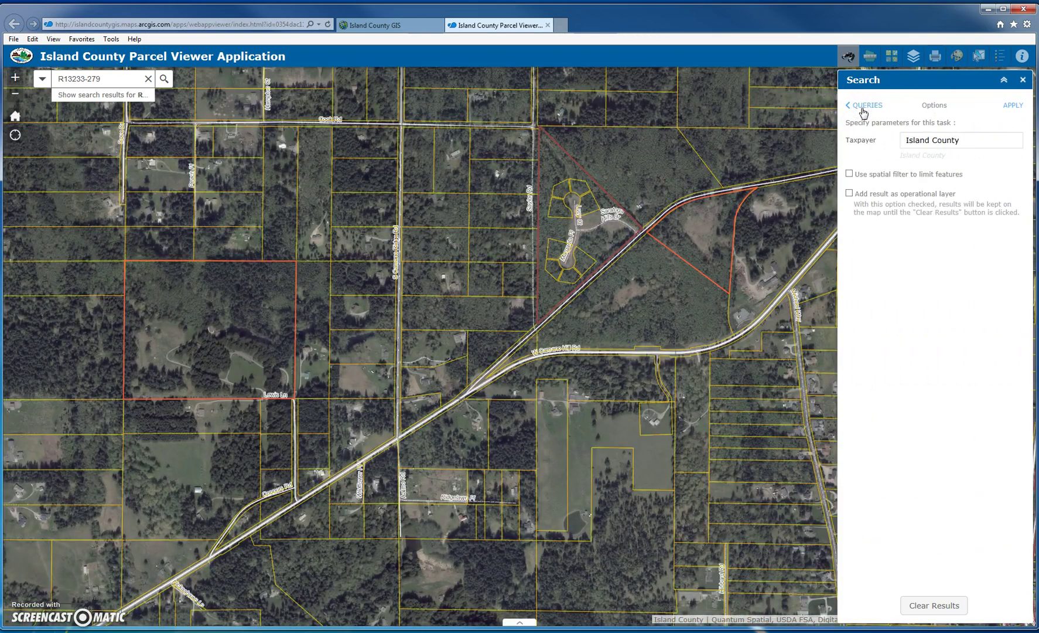
left_click(849, 174)
left_click(1015, 105)
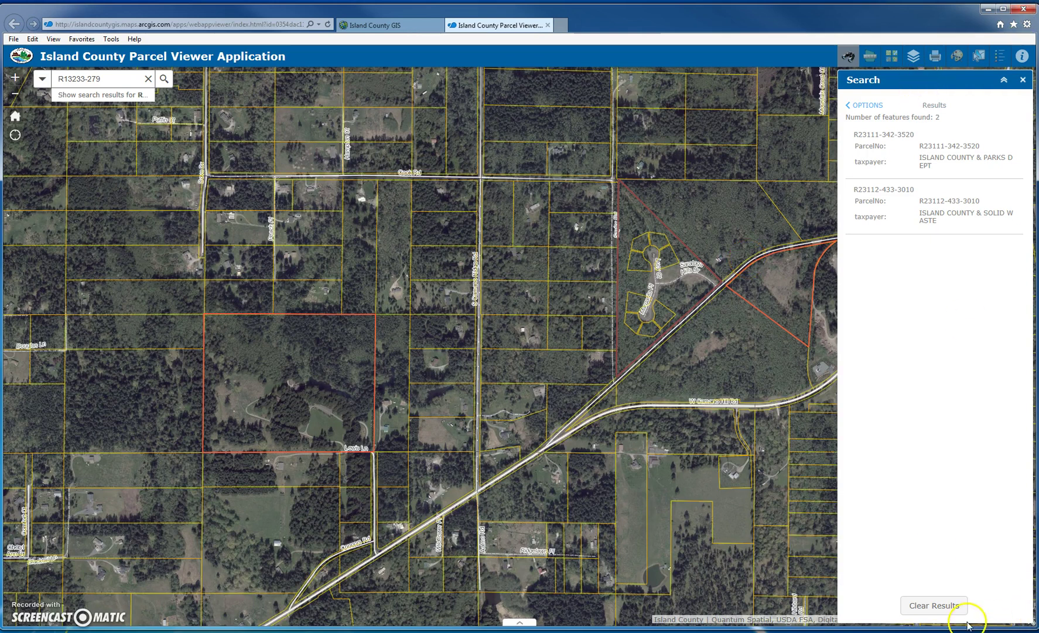
left_click(937, 605)
left_click(867, 59)
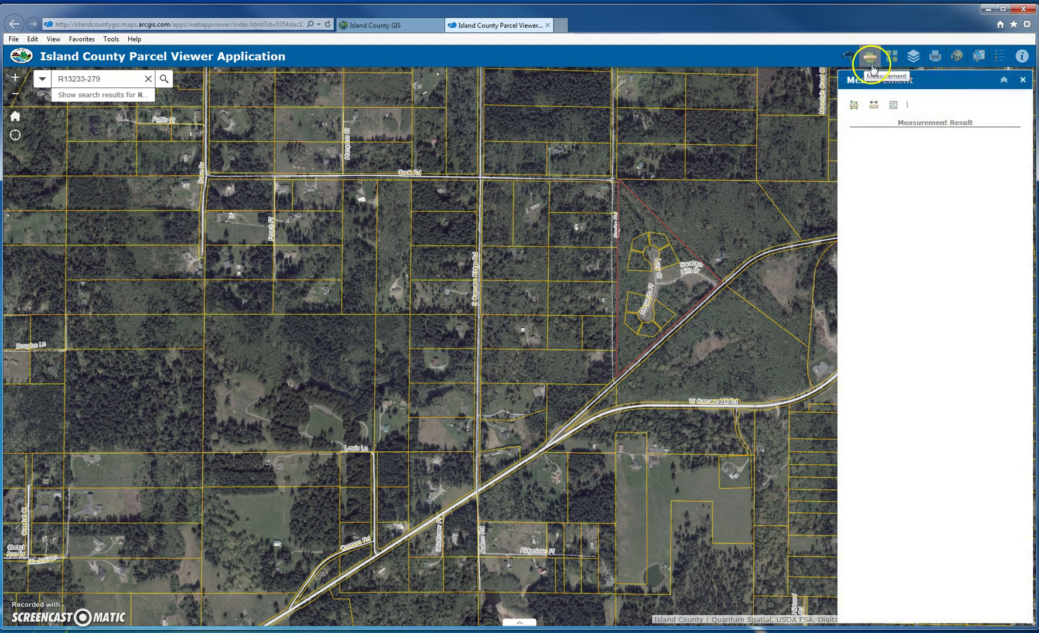
left_click(874, 105)
left_click(857, 105)
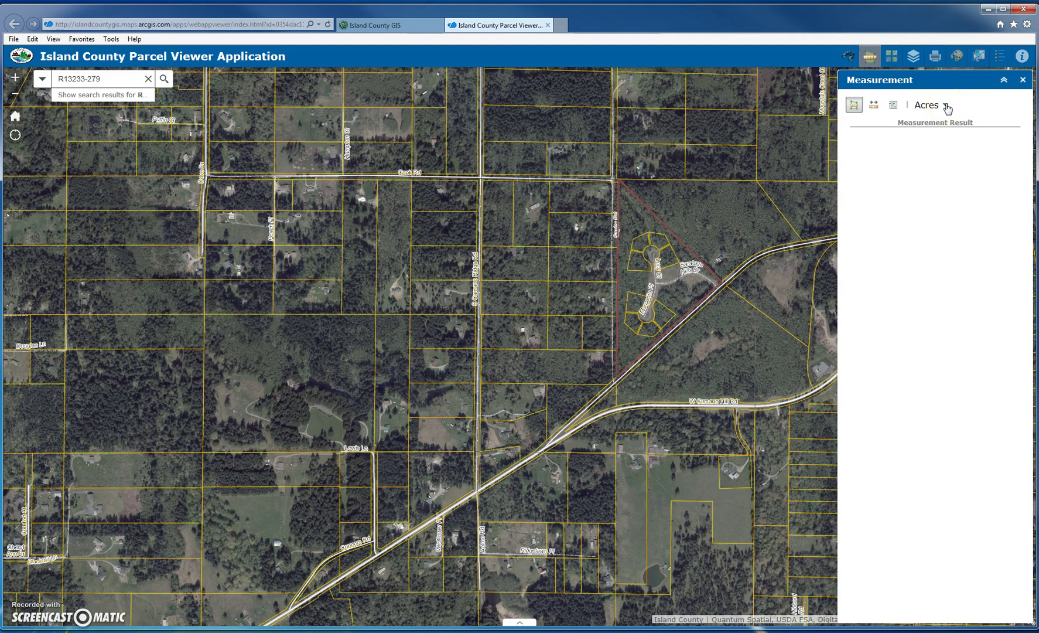
scroll(545, 263, "up", 2)
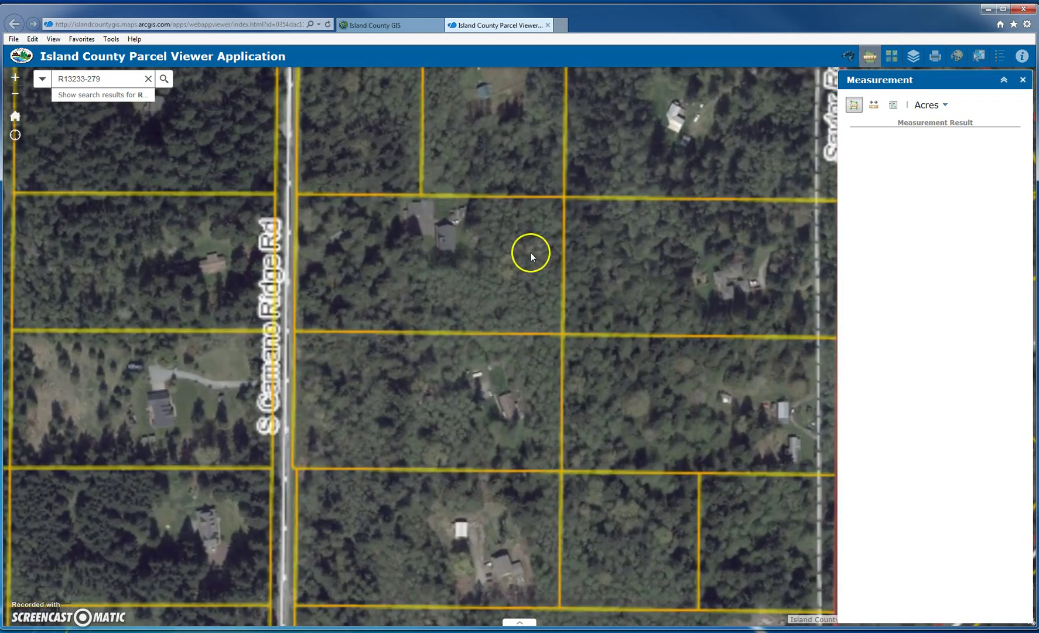
left_click(297, 194)
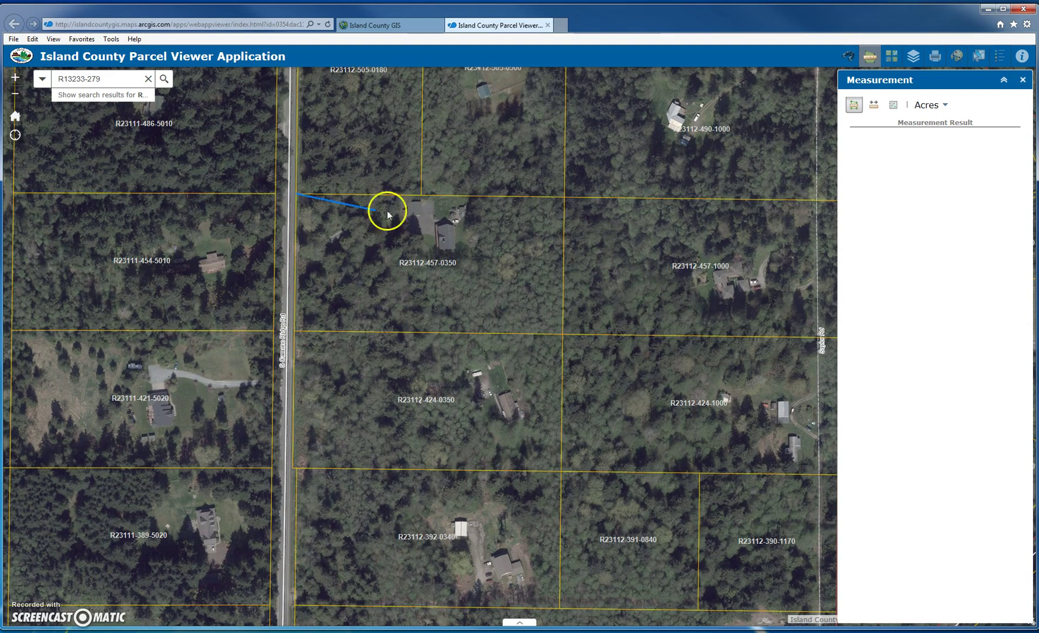
left_click(564, 197)
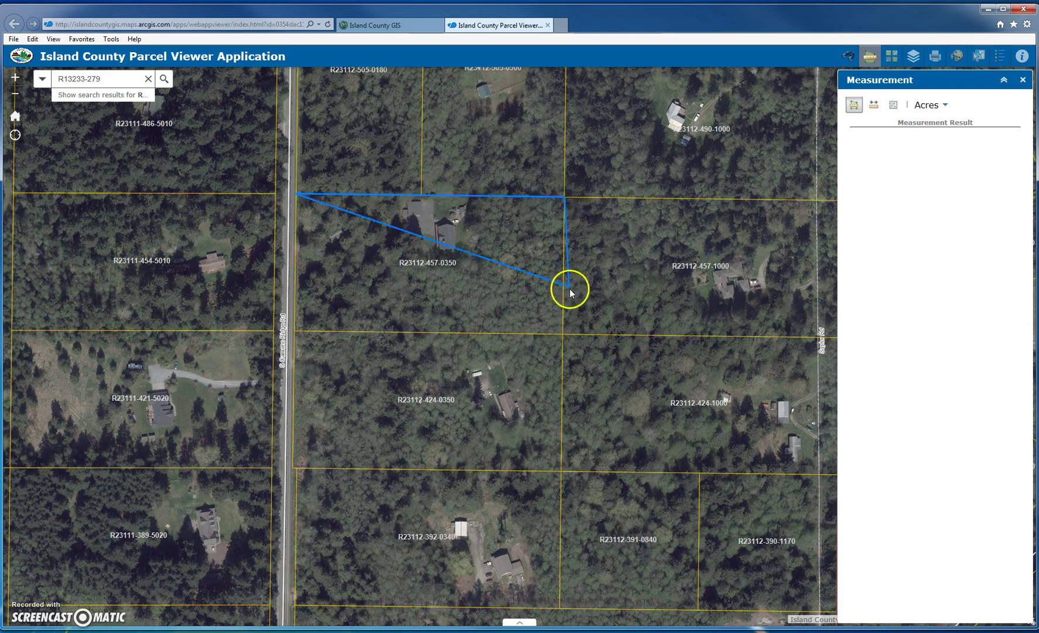
left_click(563, 334)
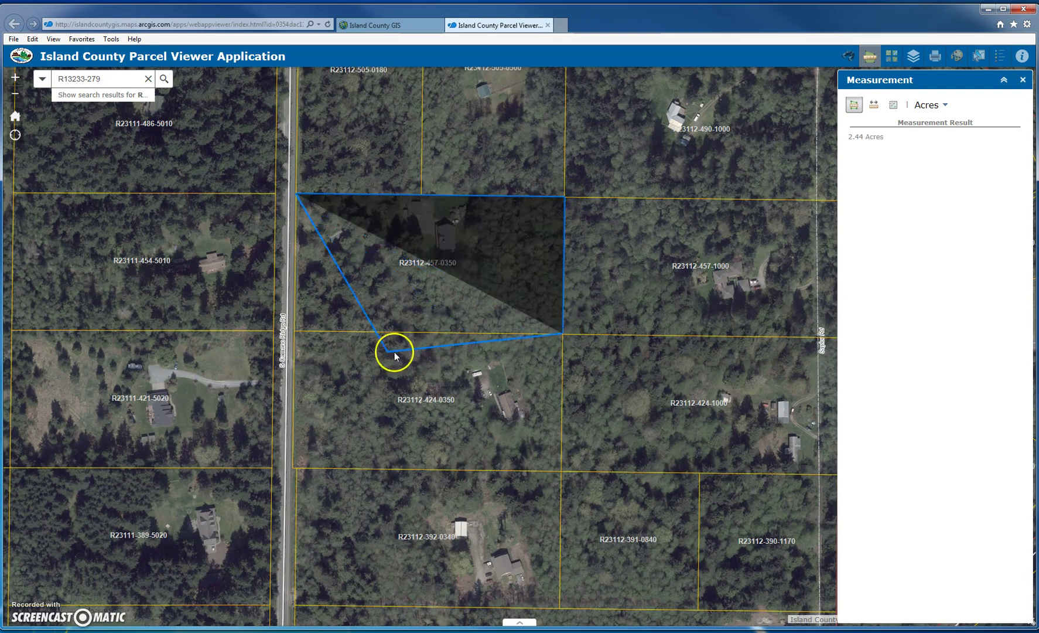
double_click(295, 332)
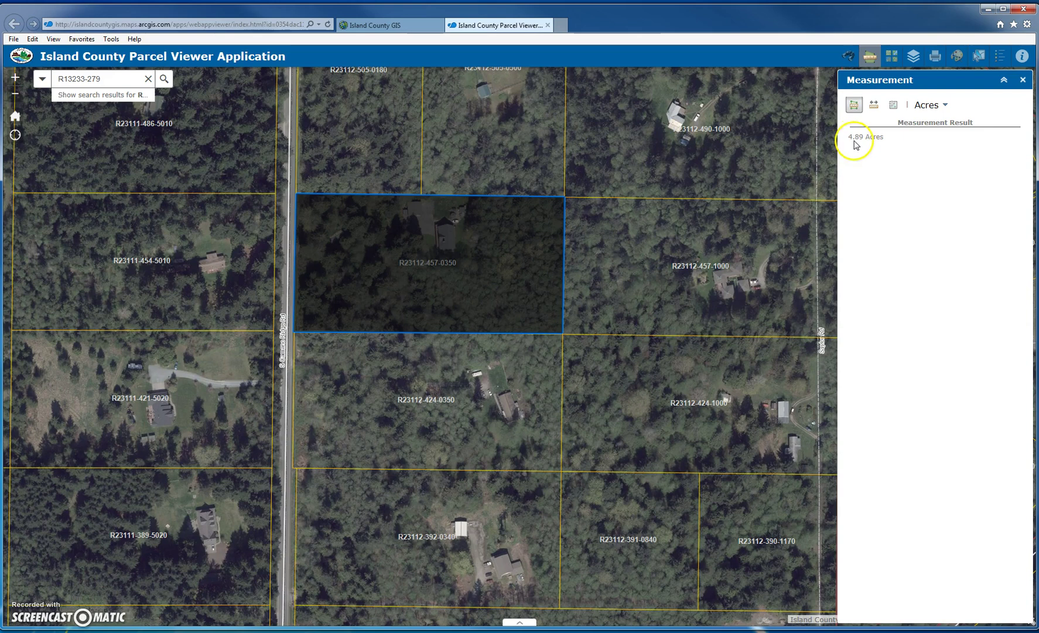
- Measure the parcel's north edge in feet (647.7 ft) and open the Basemap Gallery
left_click(874, 104)
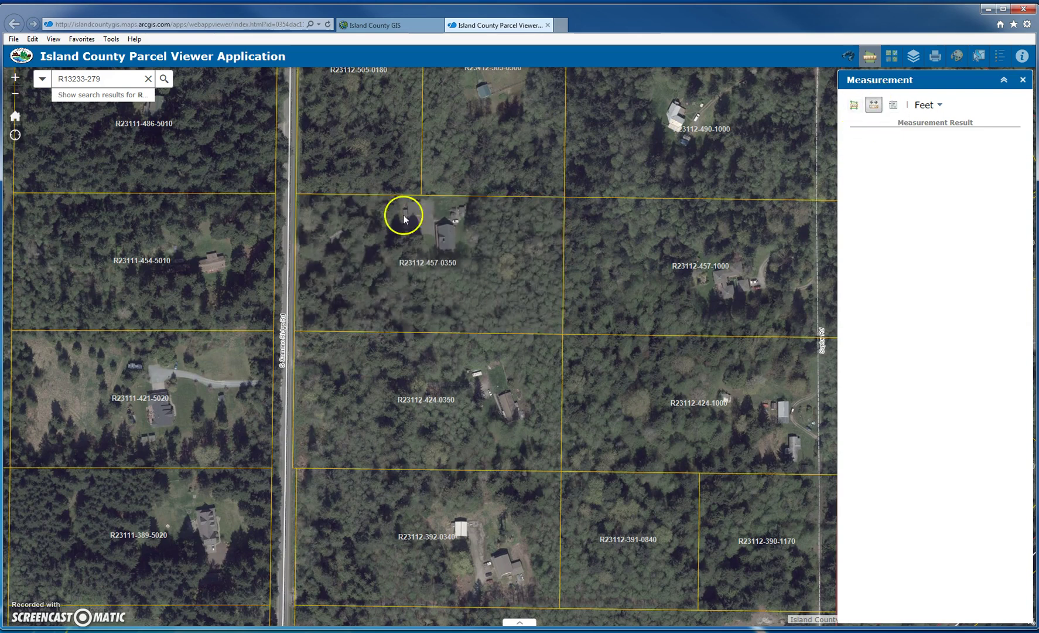
left_click(296, 188)
double_click(566, 198)
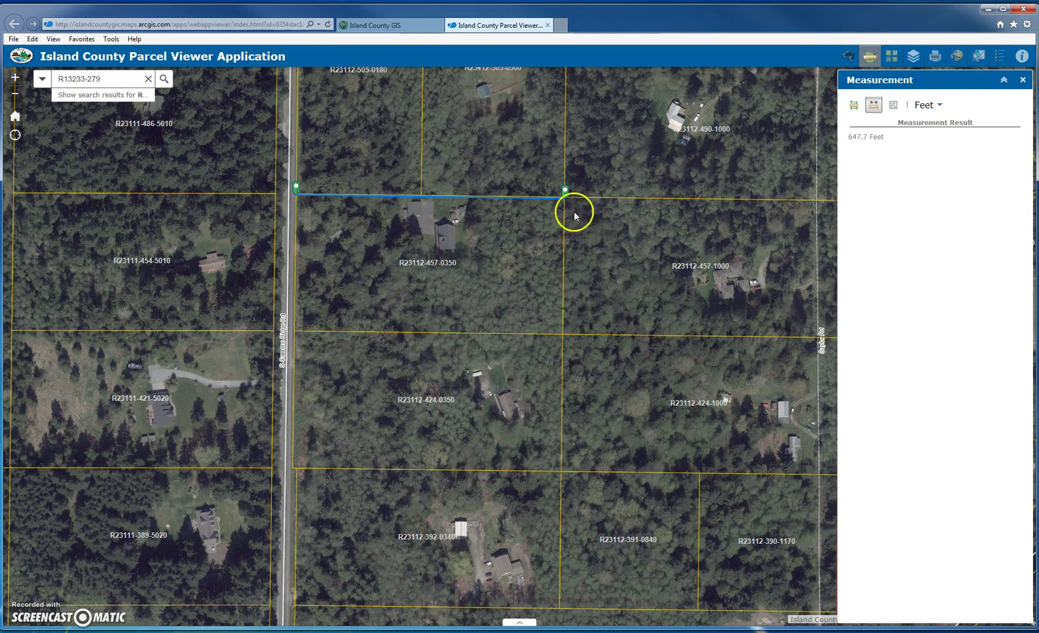
left_click(891, 57)
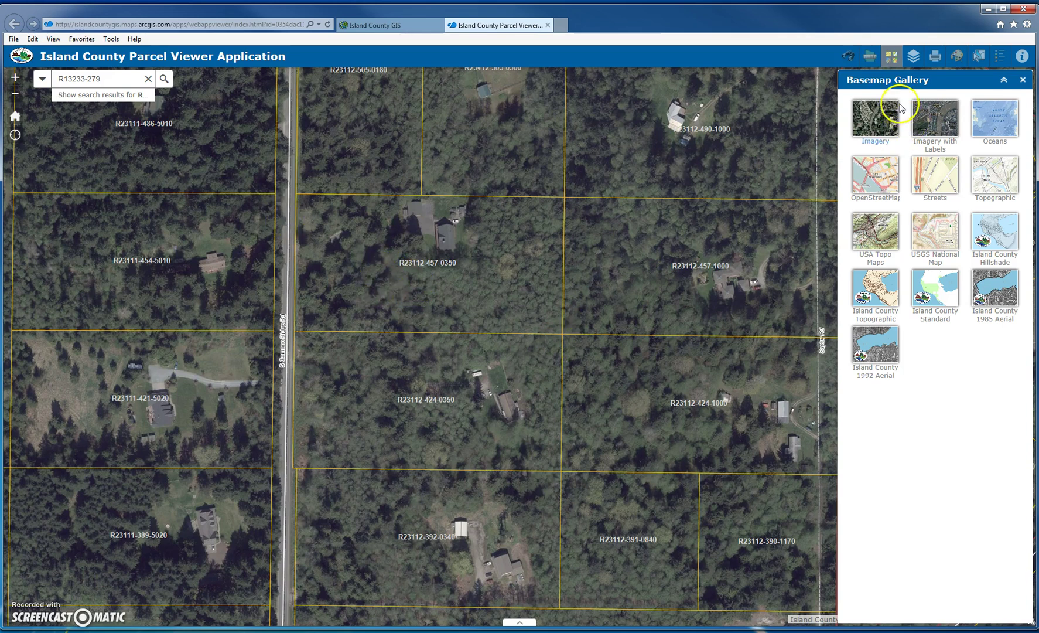
left_click(871, 300)
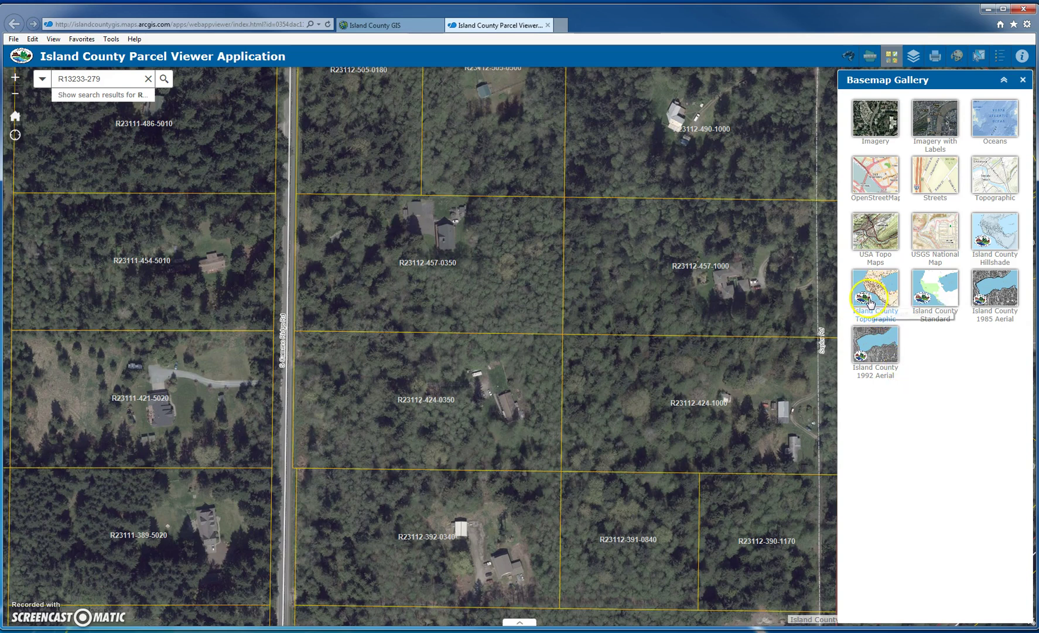
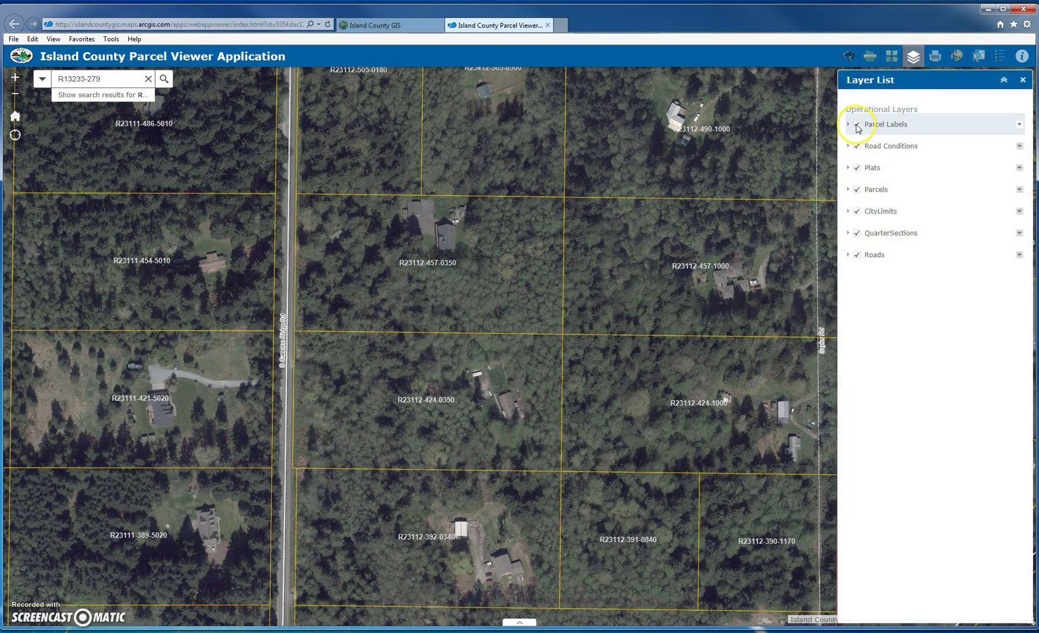
- Identify the map features at a spot to show Quarter Section 12-31-2E, Map ID 475
scroll(502, 291, "down", 1)
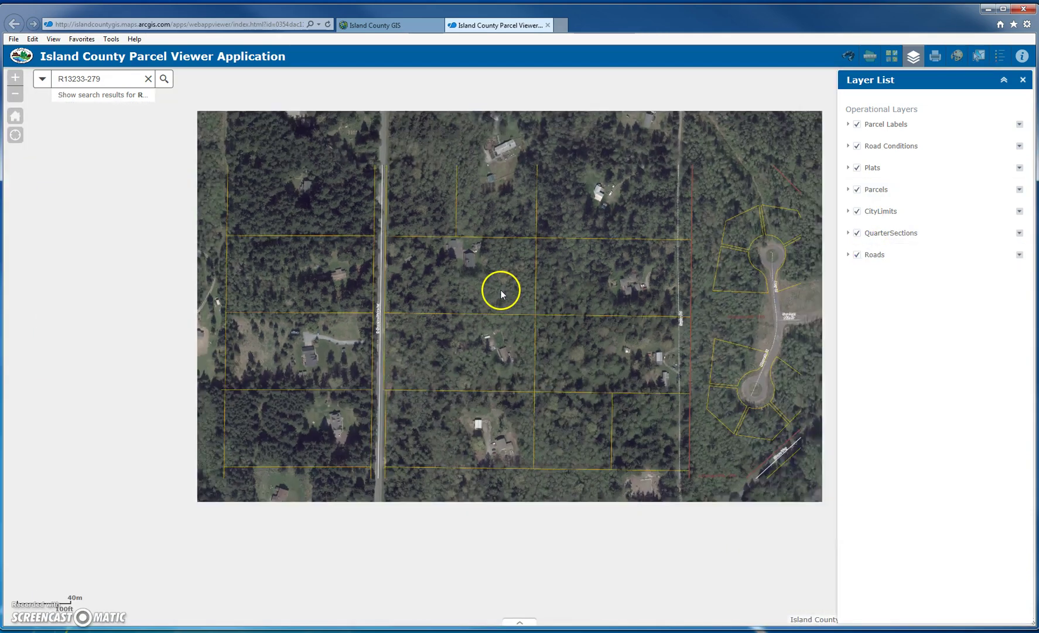
left_click(413, 360)
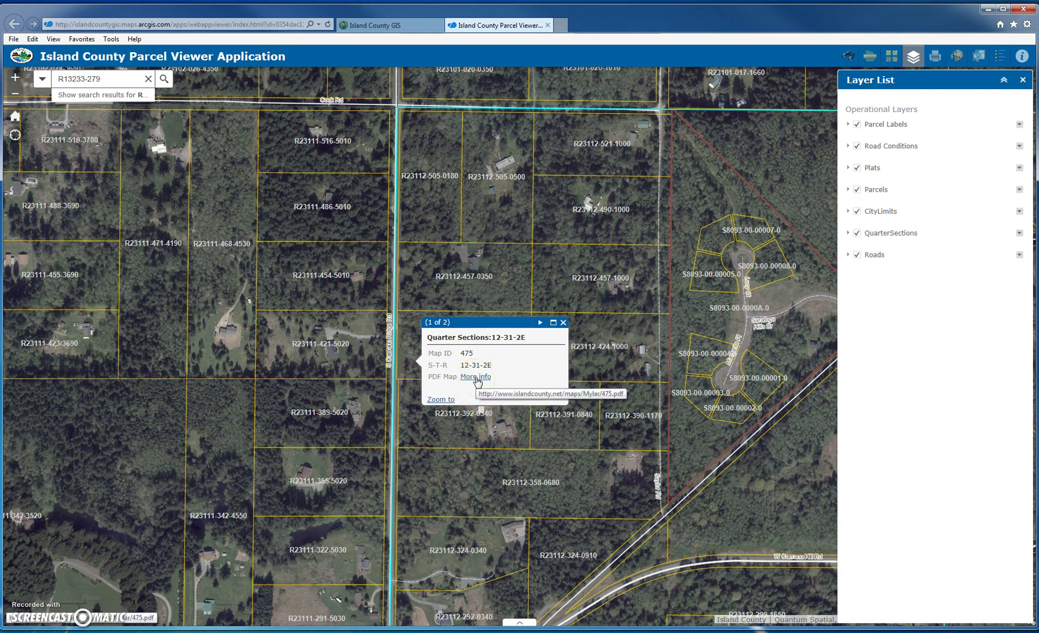
left_click(540, 321)
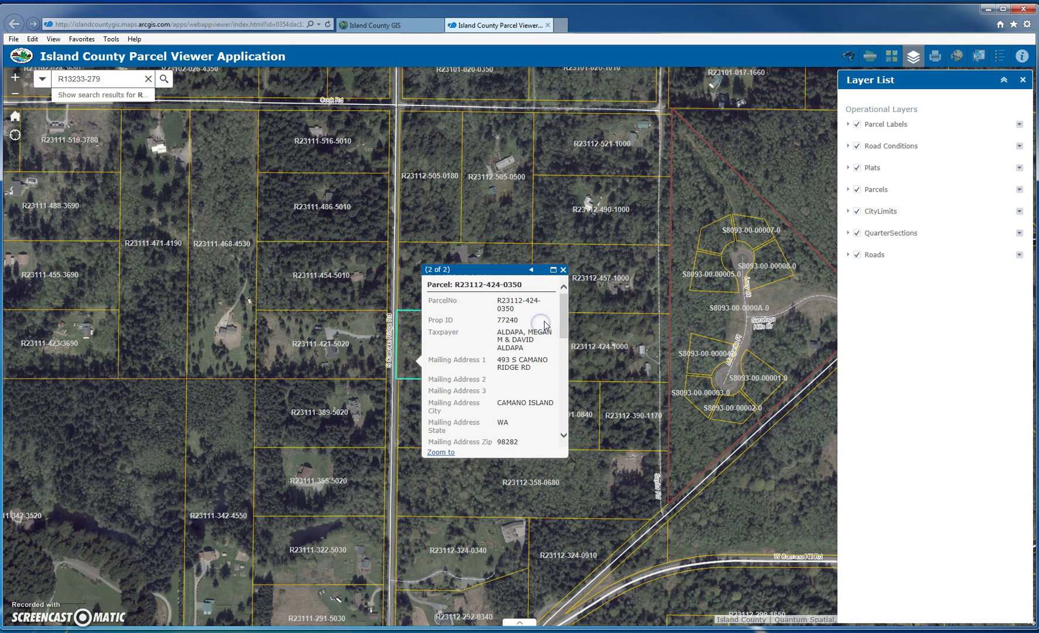
left_click(539, 270)
left_click(518, 286)
left_click_drag(567, 296, 552, 381)
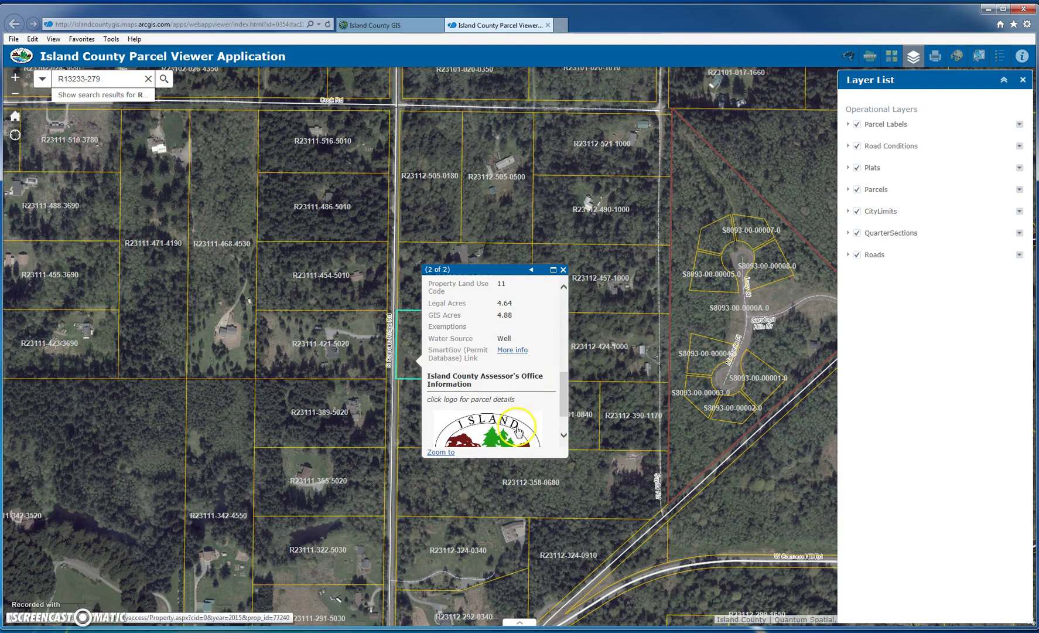
left_click(495, 432)
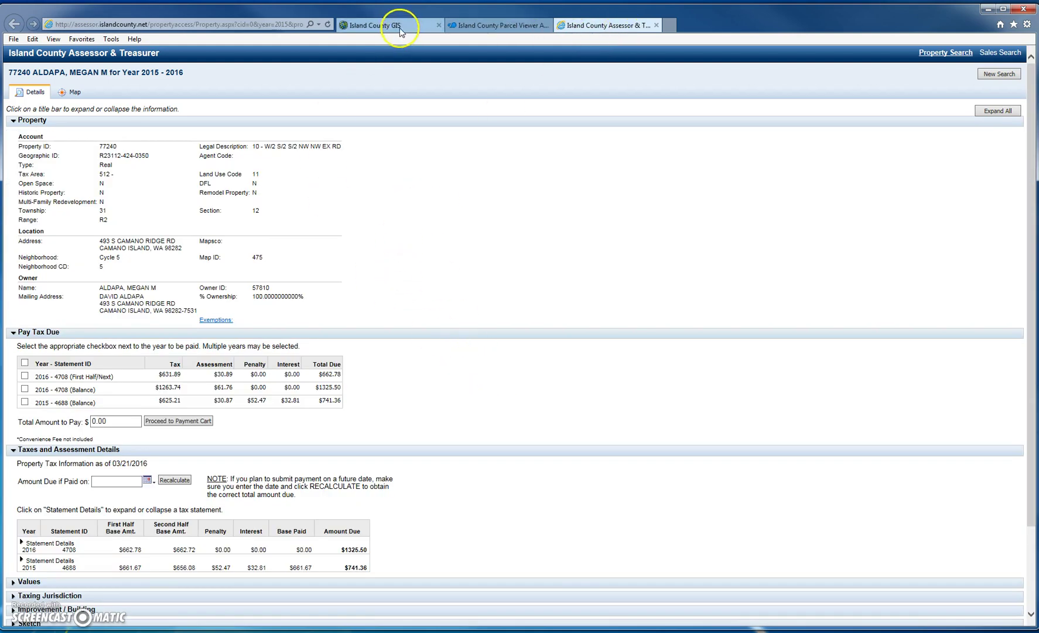
left_click(478, 28)
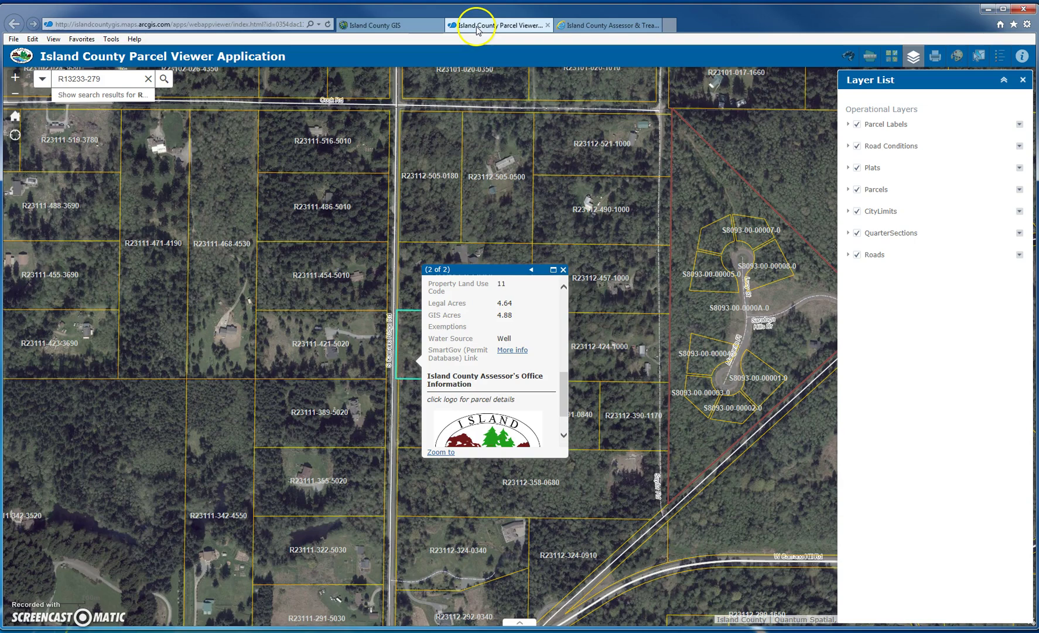
left_click(513, 351)
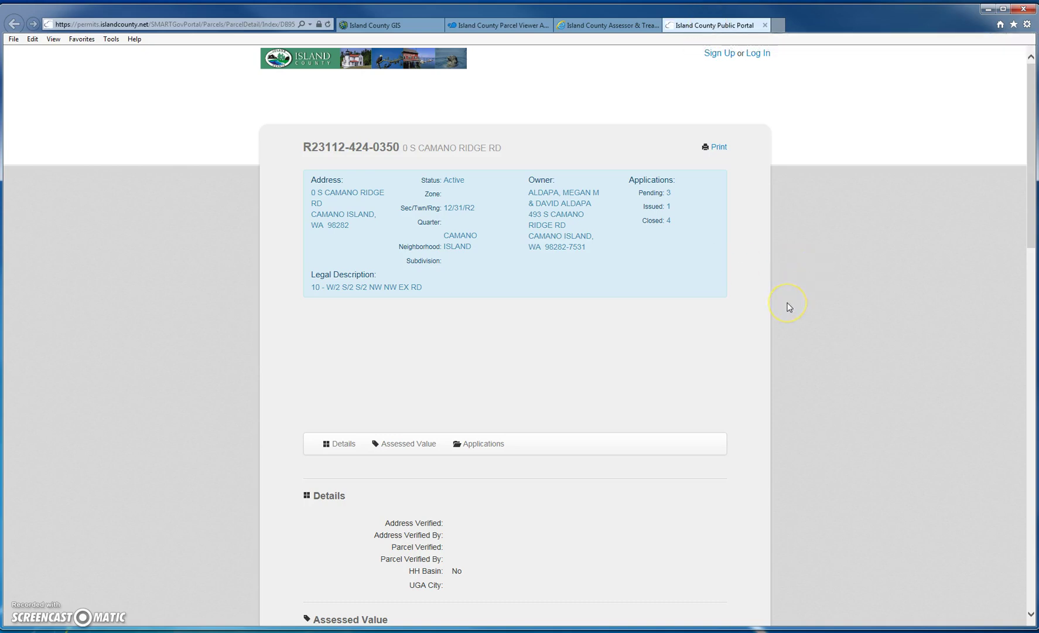
scroll(789, 307, "down", 10)
scroll(789, 307, "up", 10)
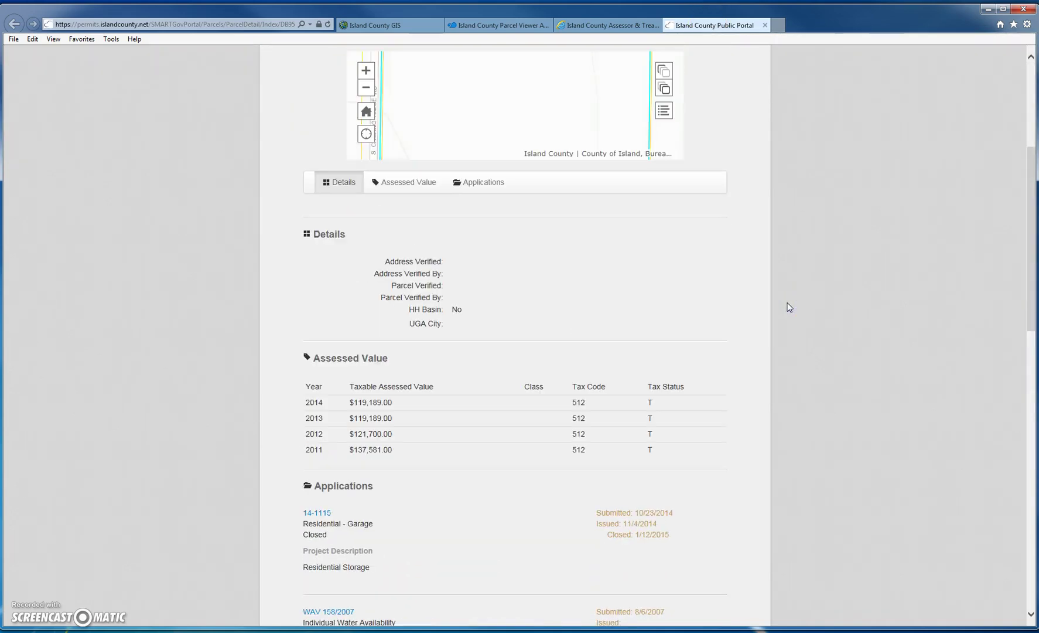
- Close the parcel popup and pan the map to centre the S8093 subdivision
left_click(495, 26)
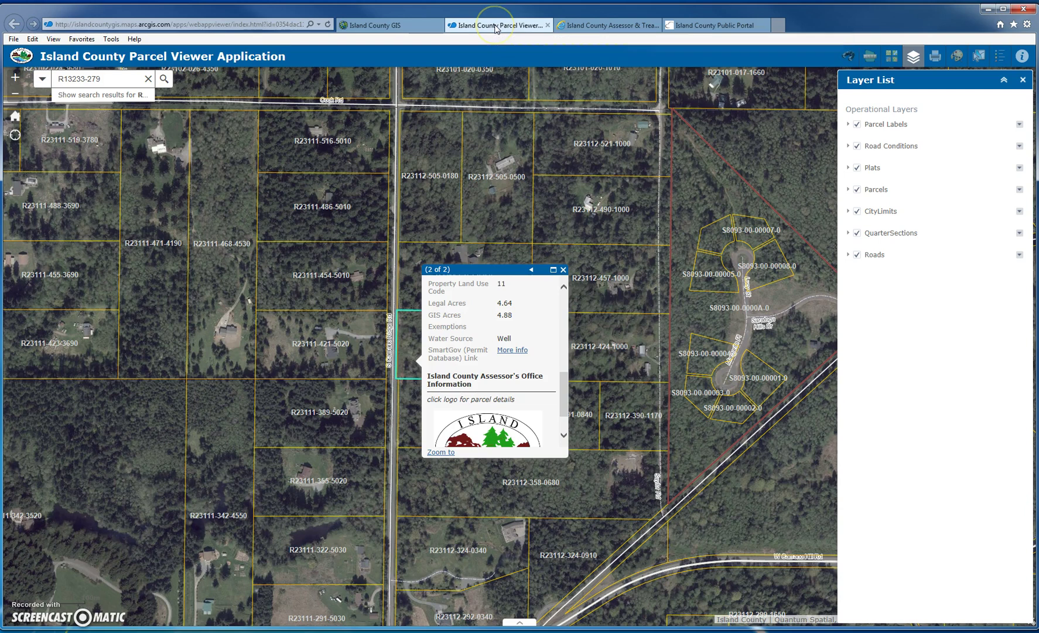
left_click_drag(436, 338, 481, 338)
left_click_drag(565, 398, 560, 319)
left_click(564, 270)
left_click_drag(564, 272, 360, 325)
- Identify the subdivision, page to the Saratoga Hills PRD plat (3 of 3), and open its plat PDF
left_click(377, 233)
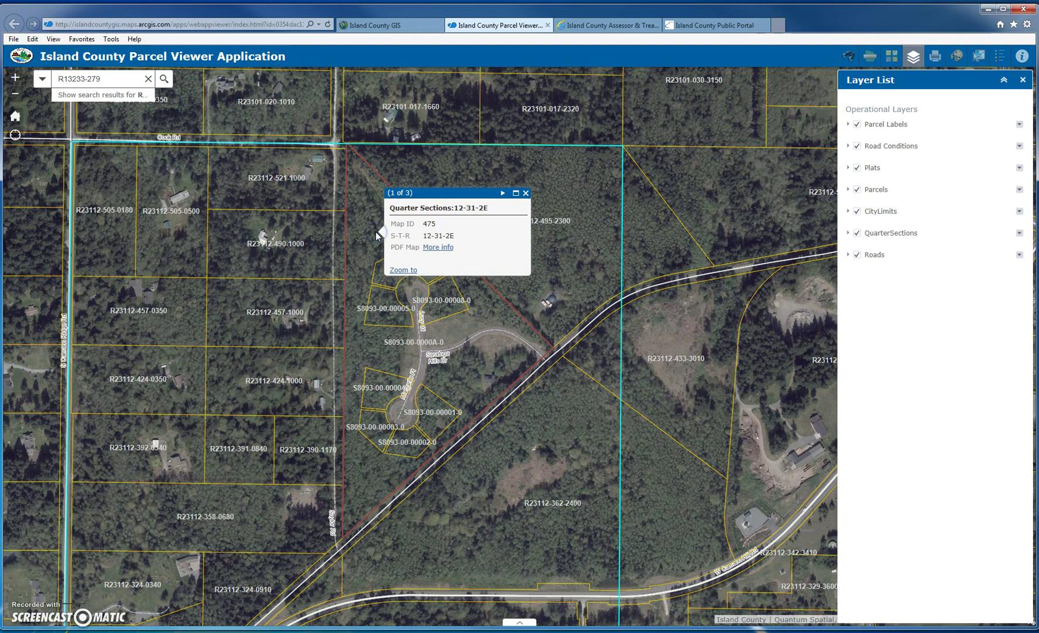
left_click(502, 195)
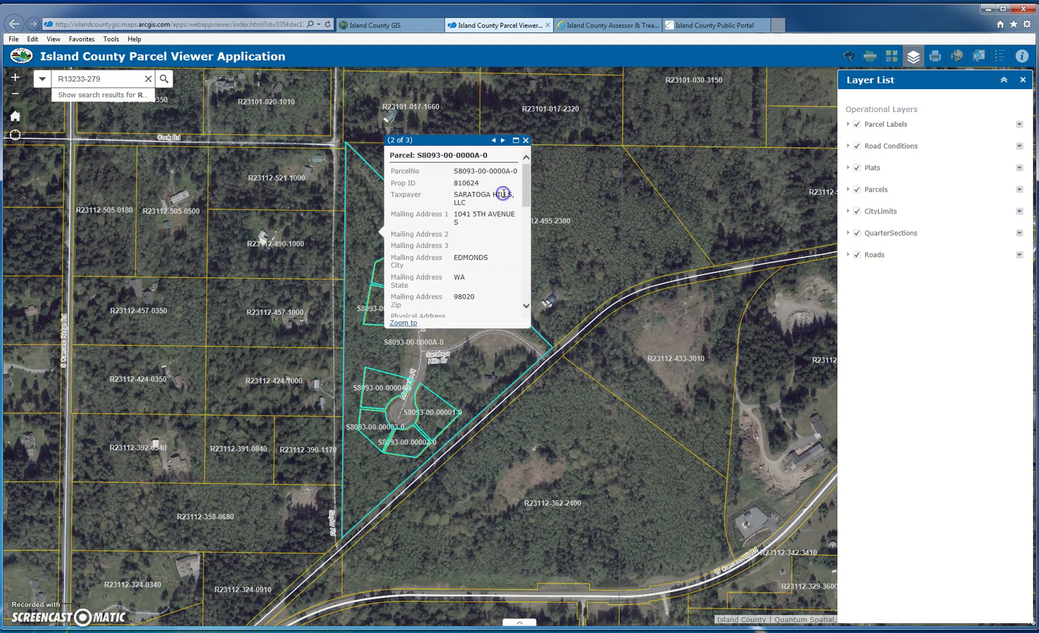
left_click(502, 141)
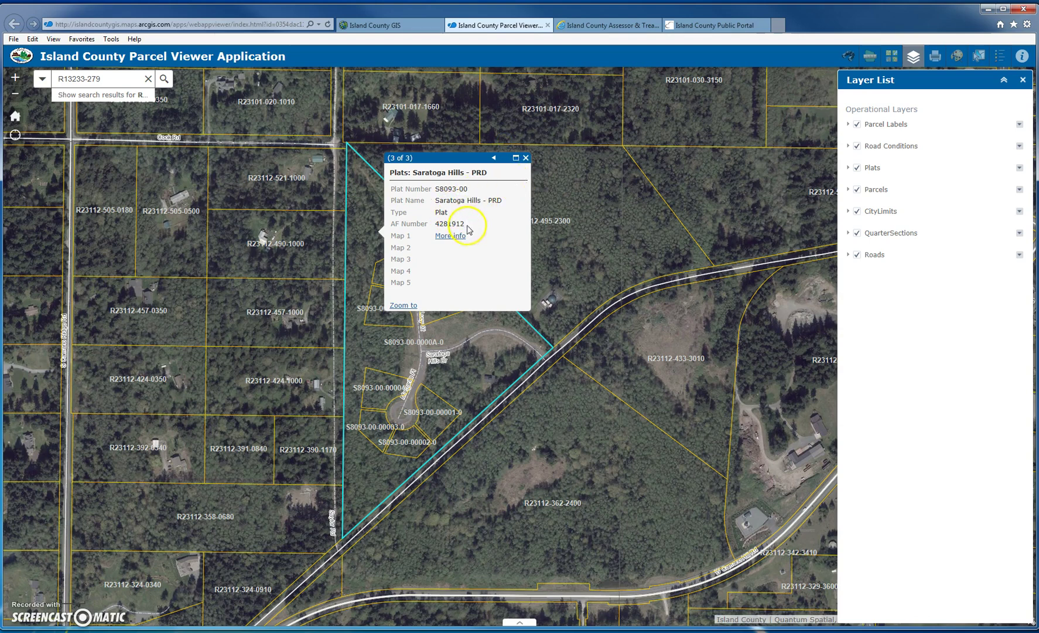
left_click(446, 236)
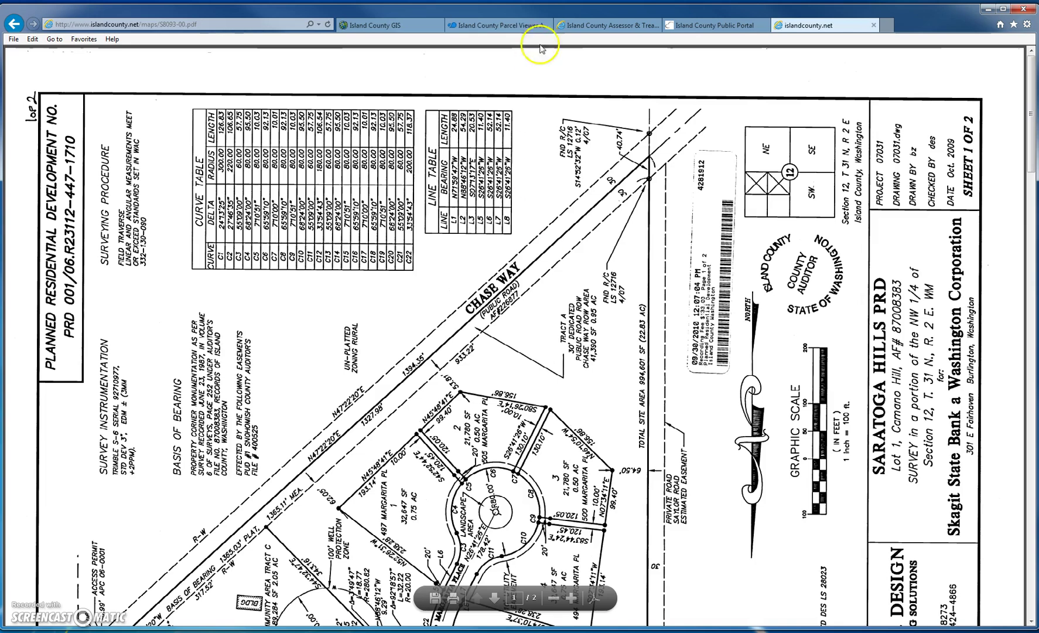
left_click(487, 26)
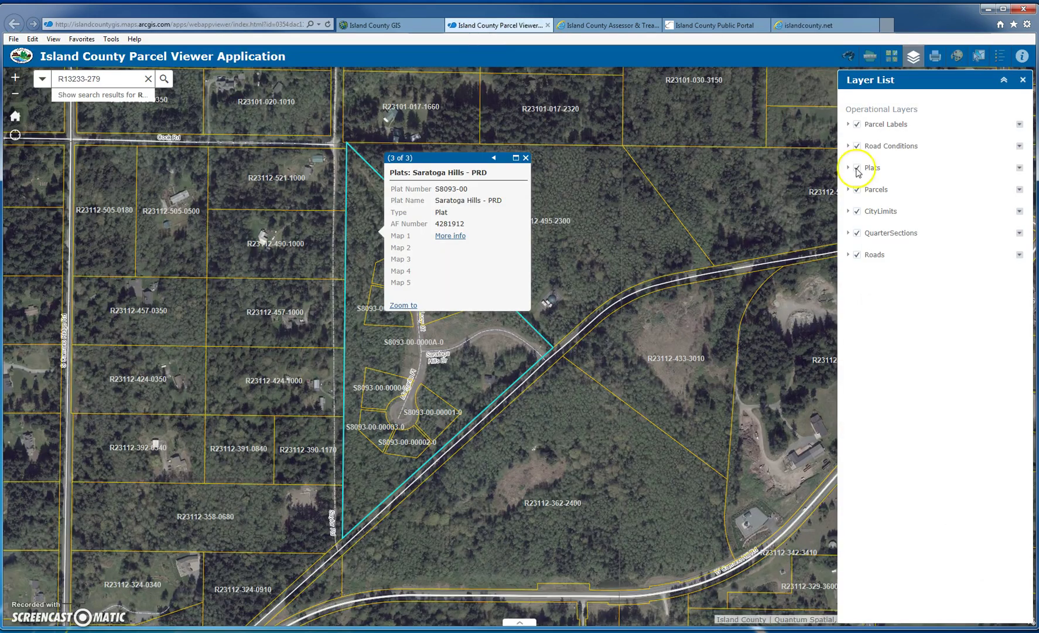
- Close the plat popup and Layer List, and show the Letter ANSI A Landscape PDF print settings
left_click(526, 158)
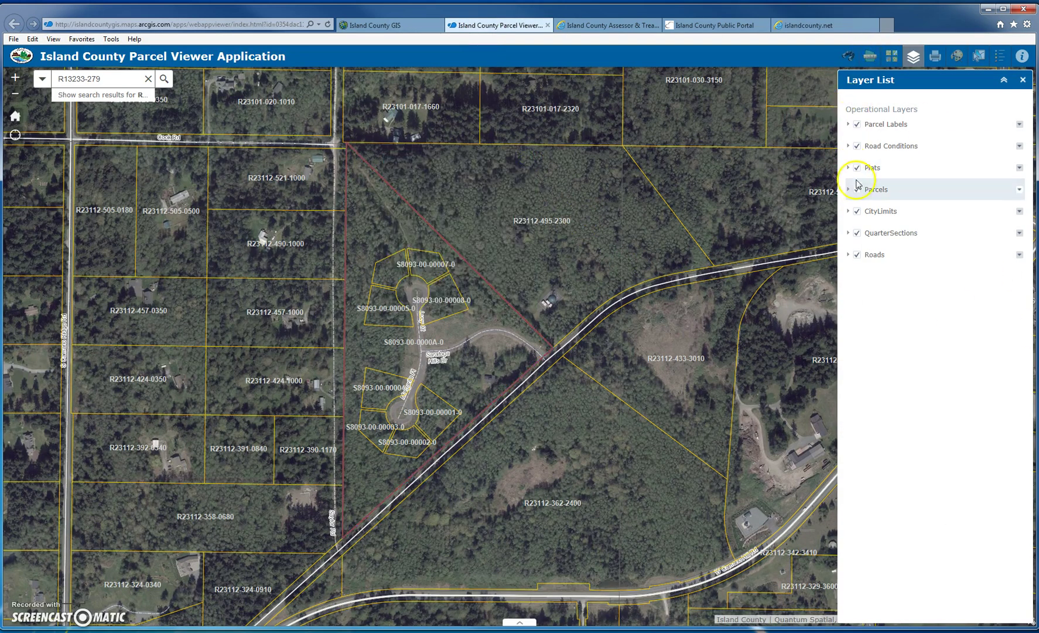
left_click(1023, 80)
left_click(935, 58)
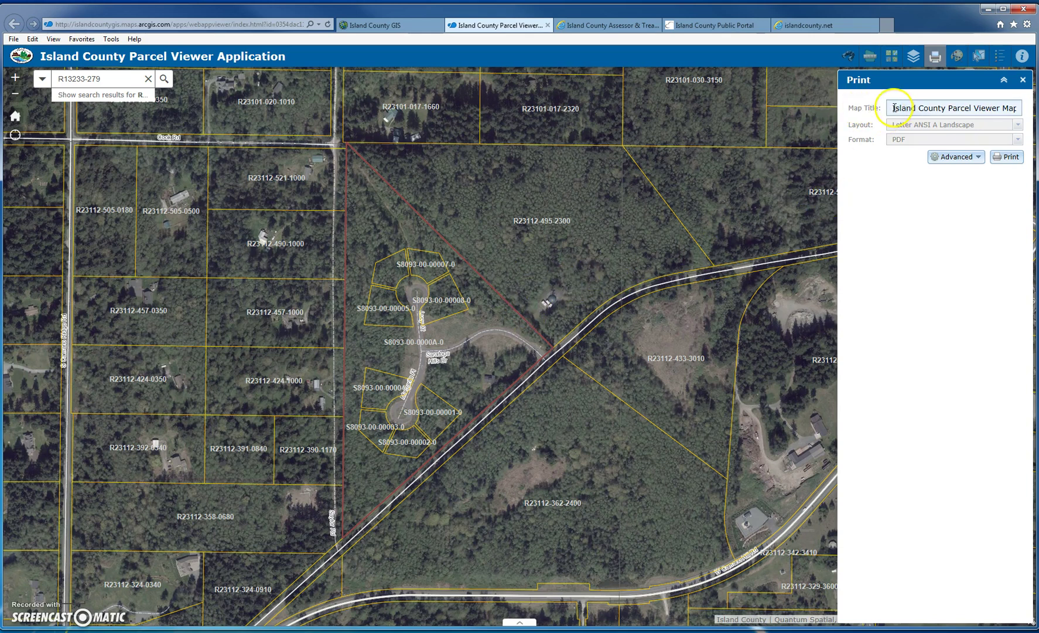
- Print the map as a PDF titled Island County Parcel Viewer Map and open it
left_click_drag(894, 109, 989, 101)
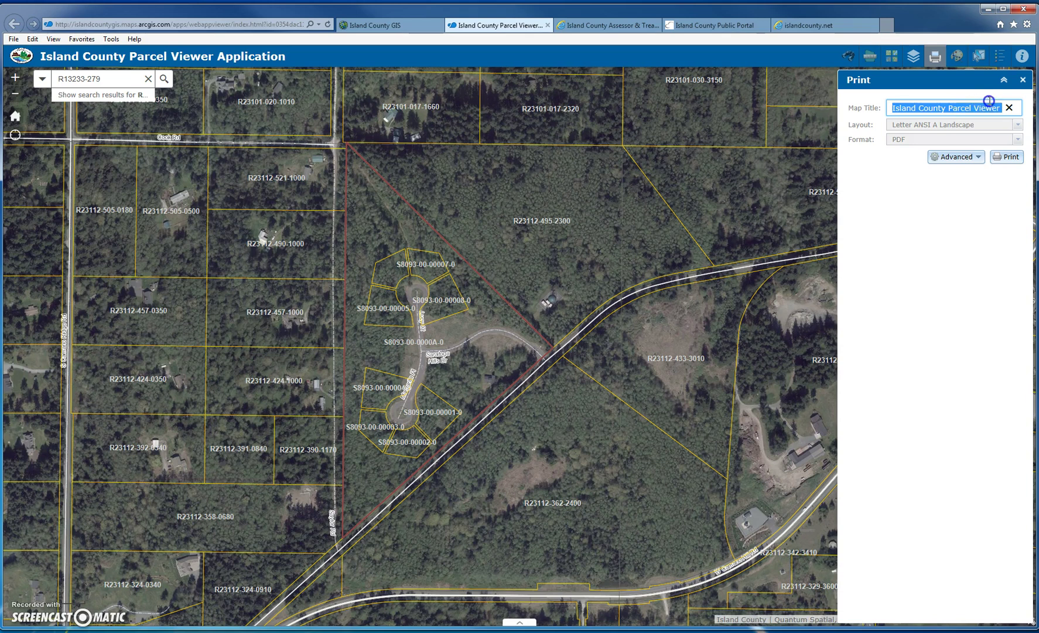
left_click(1012, 159)
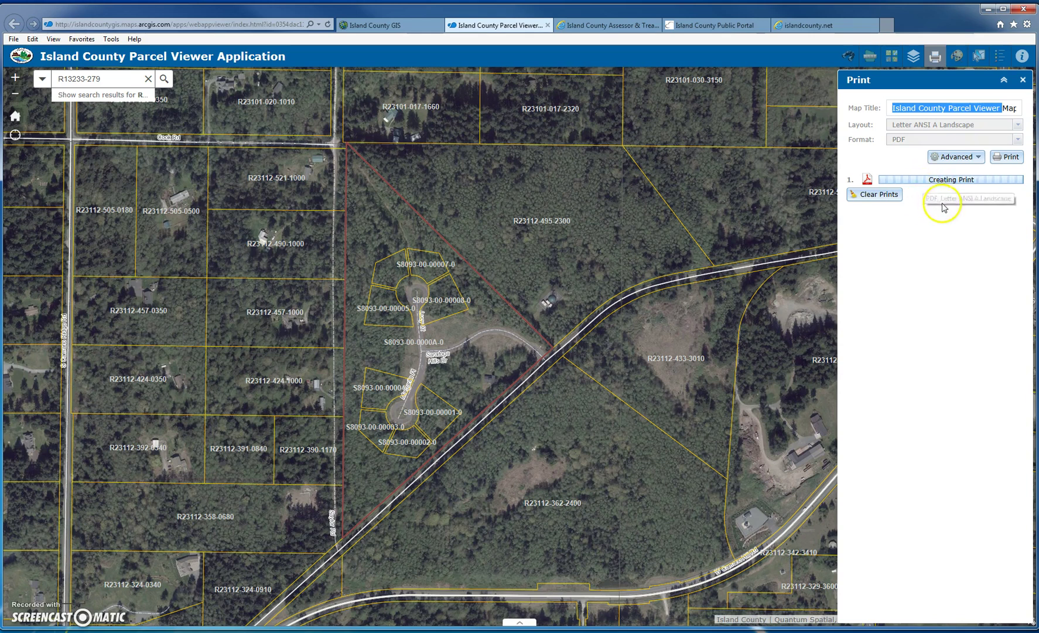
left_click(938, 183)
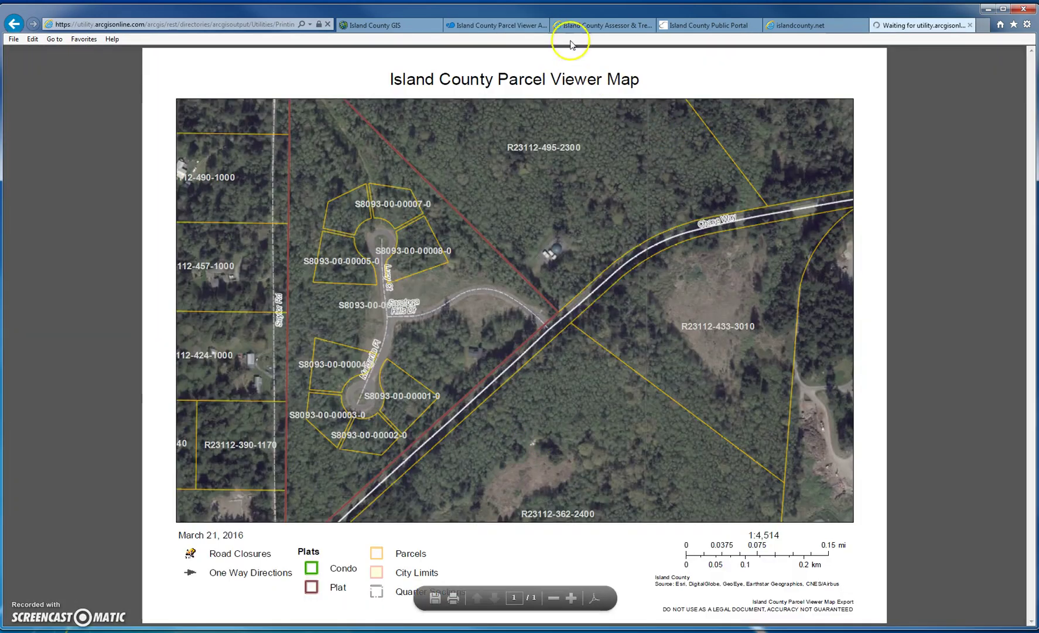
left_click(497, 27)
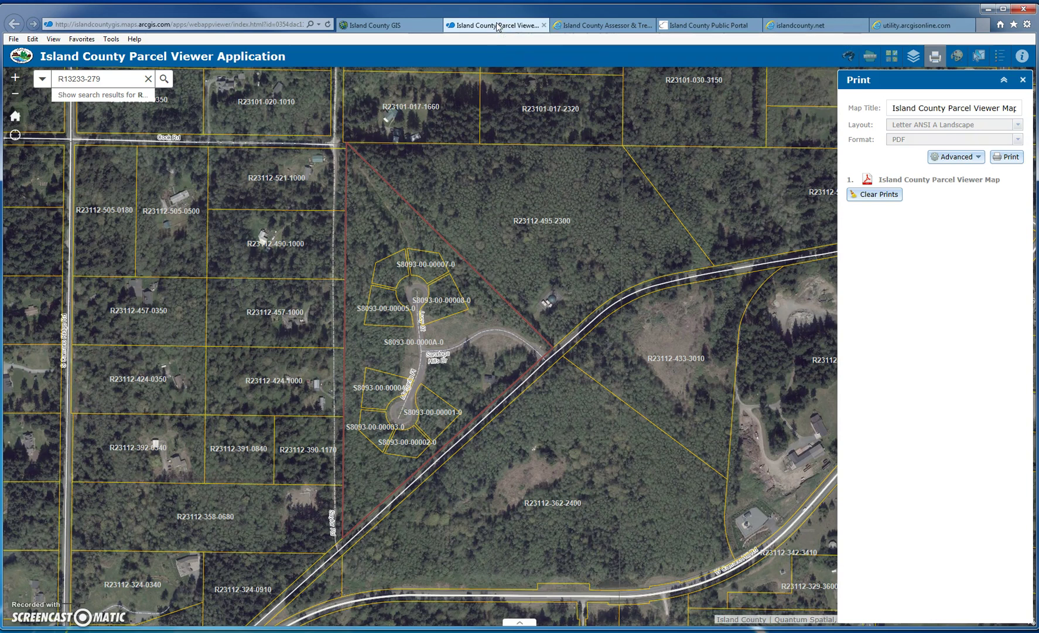
- Close the Print panel, view the Legend, then show the Help panel's video, YouTube and Web App links
left_click(1023, 81)
left_click(1000, 57)
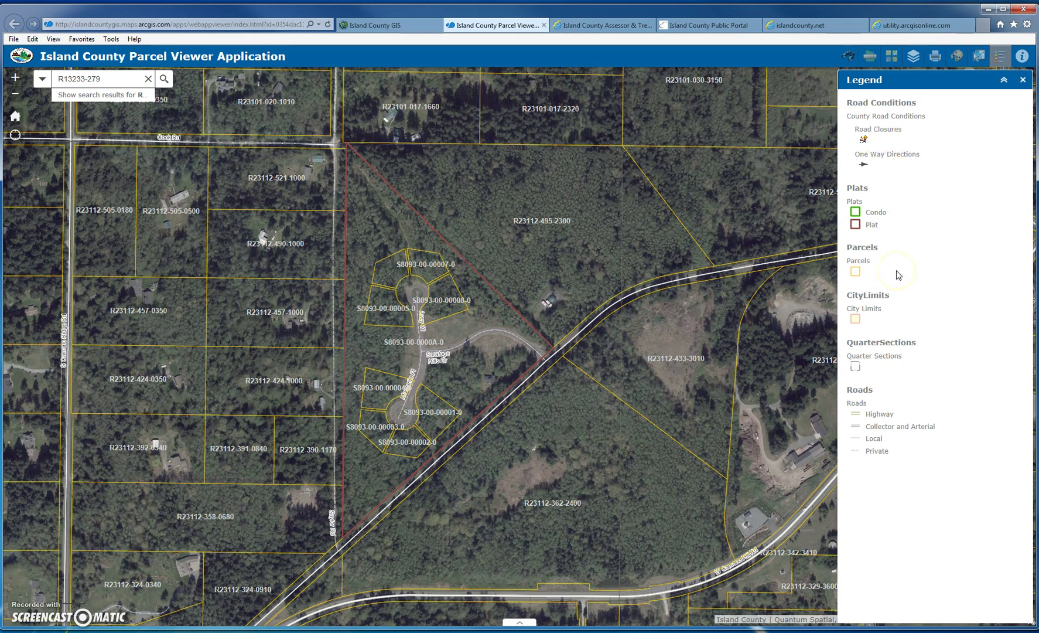
left_click(1021, 57)
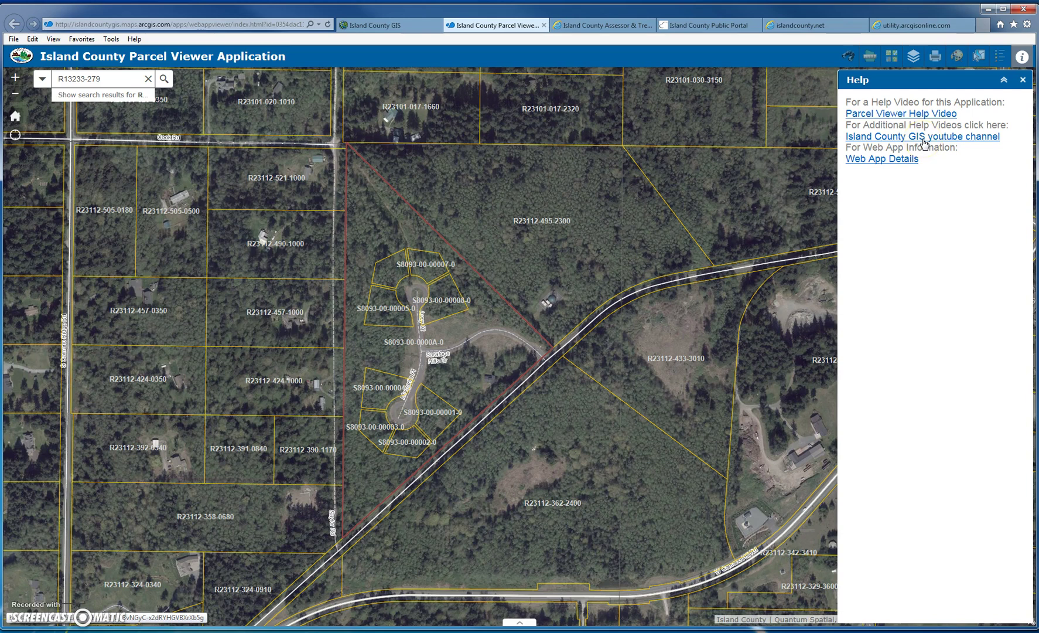
left_click(888, 165)
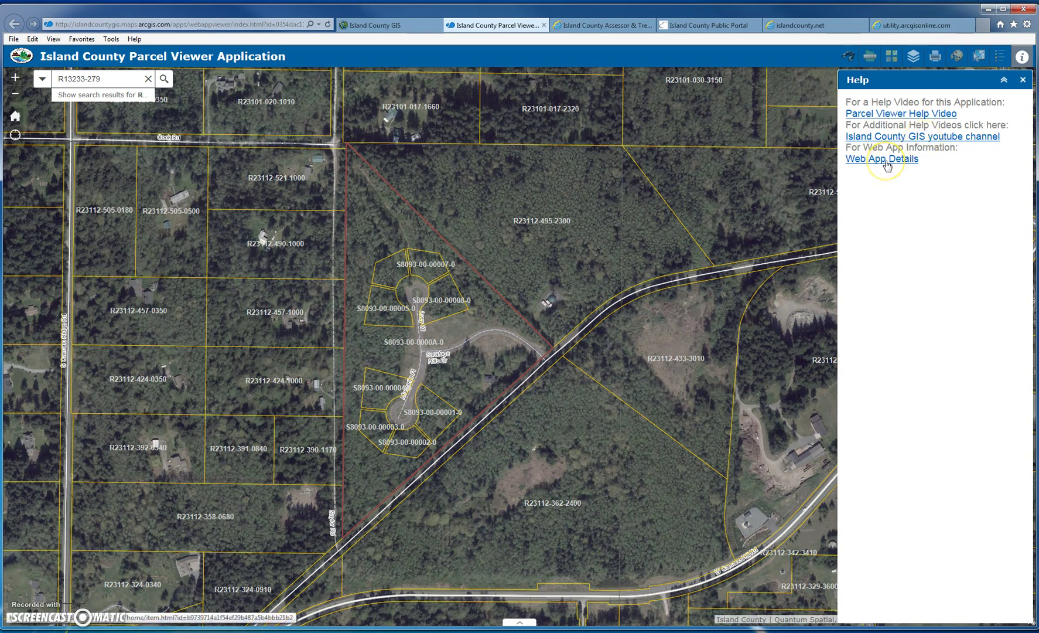